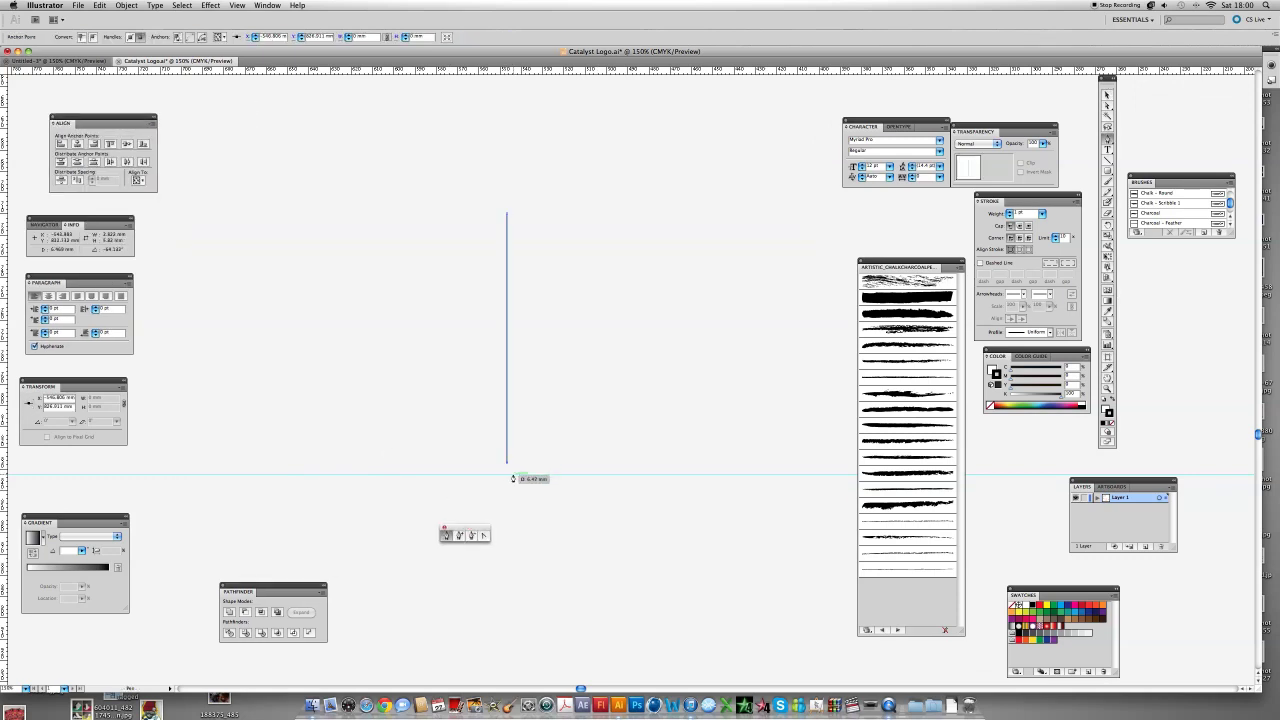
# Step: Close the tube outline and draw an ellipse for the tube's rim
pyautogui.click(512, 478)
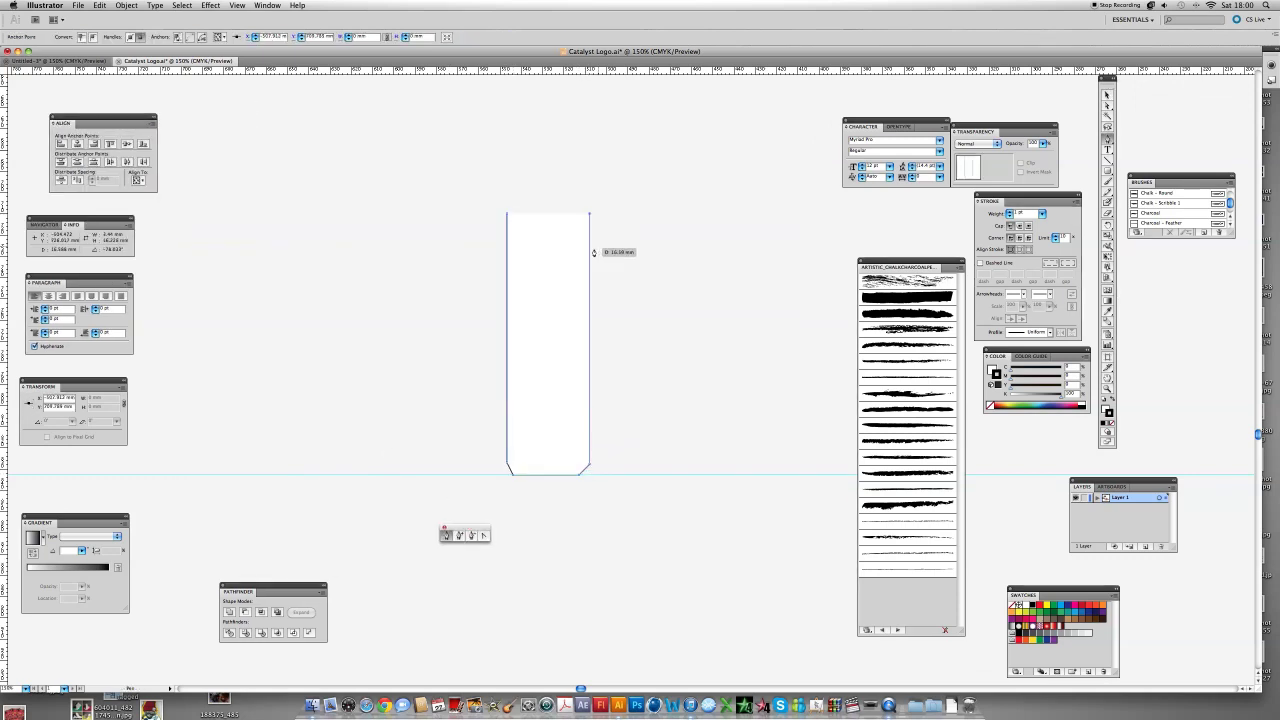
pyautogui.moveTo(491, 166); pyautogui.dragTo(640, 471)
pyautogui.hotkey('ctrl', '-')
pyautogui.hotkey('ctrl', '-')
pyautogui.hotkey('ctrl', '-')
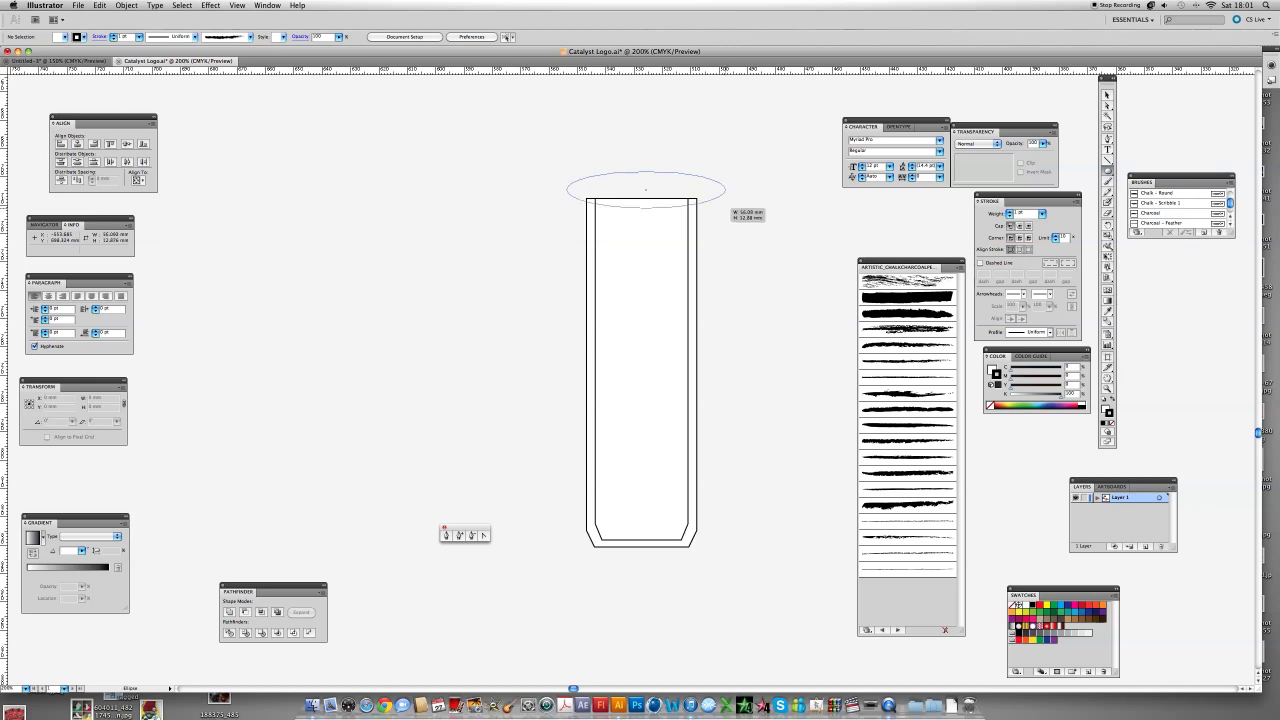
pyautogui.moveTo(725, 205); pyautogui.dragTo(708, 212)
pyautogui.press('v')
# Step: Copy the rim ellipse and shrink the copy inside it for a double rim
pyautogui.hotkey('ctrl', '+')
pyautogui.hotkey('ctrl', 'c')
pyautogui.hotkey('ctrl', 'f')
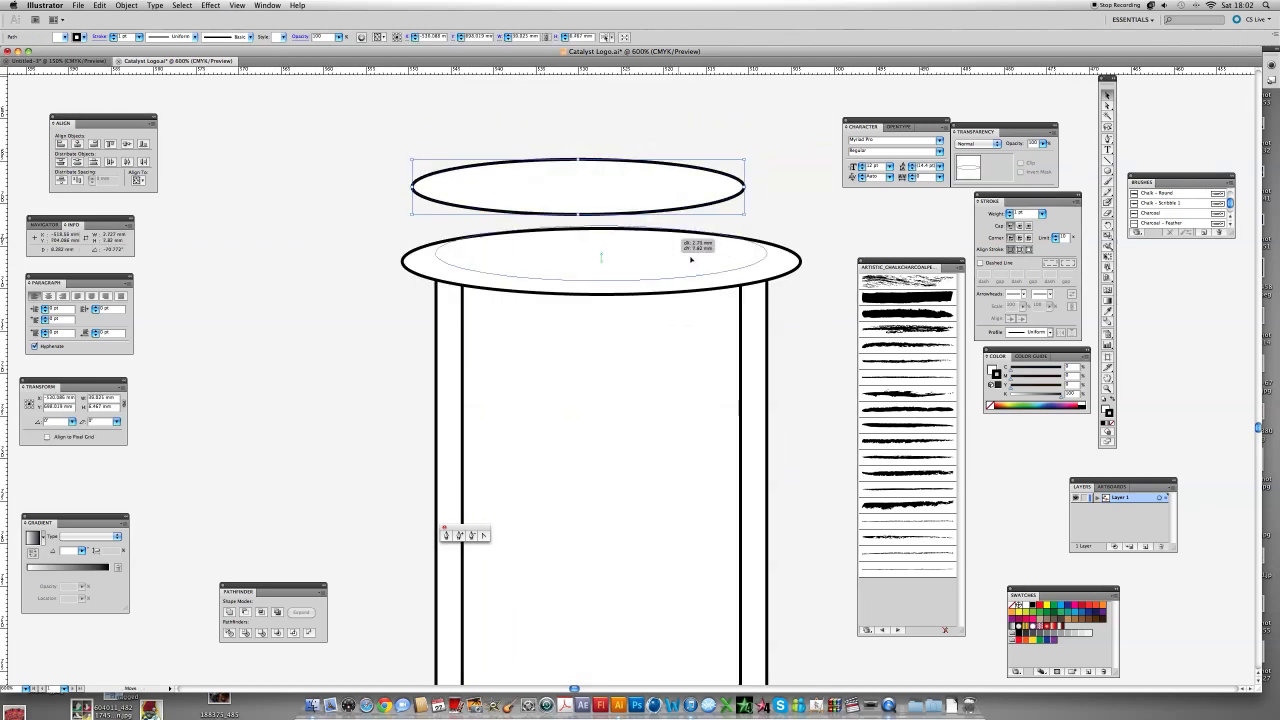
pyautogui.moveTo(786, 232); pyautogui.dragTo(735, 233)
pyautogui.hotkey('ctrl', '-')
pyautogui.hotkey('ctrl', '-')
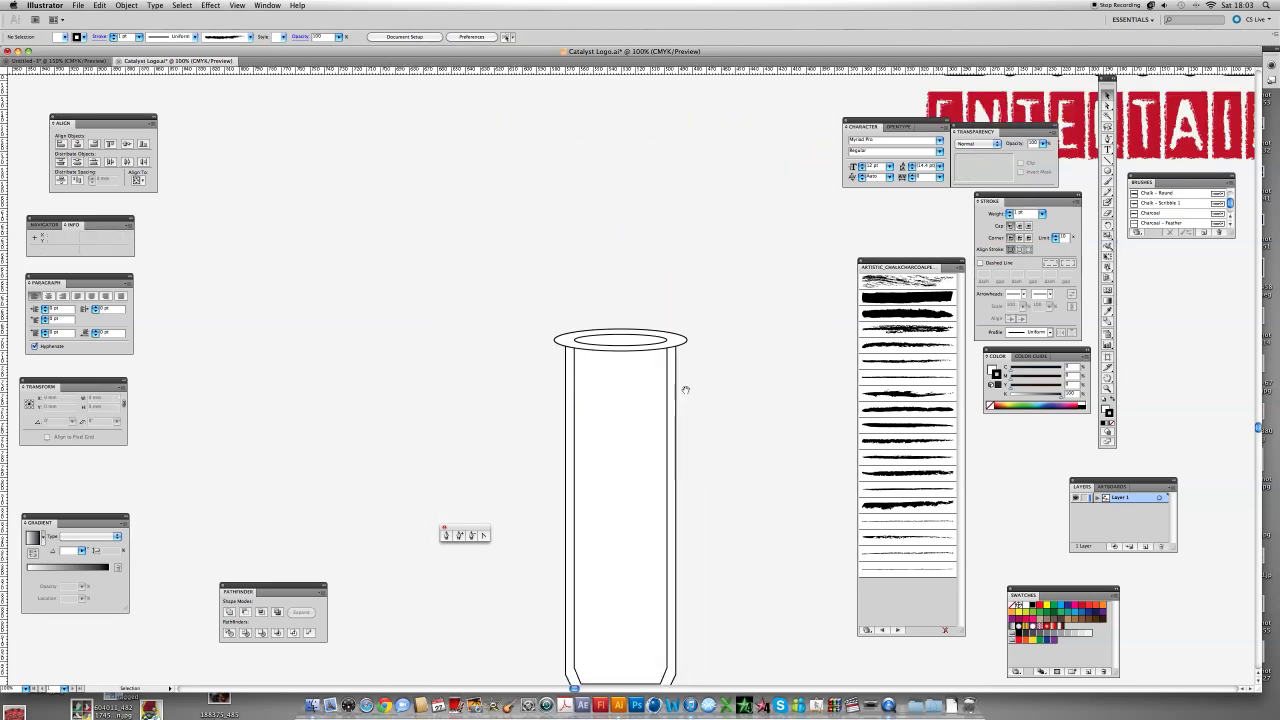
# Step: Start sketching the narrow highlight strip inside the tube's right wall
pyautogui.hotkey('ctrl', 'shift', 'a')
pyautogui.press('+')
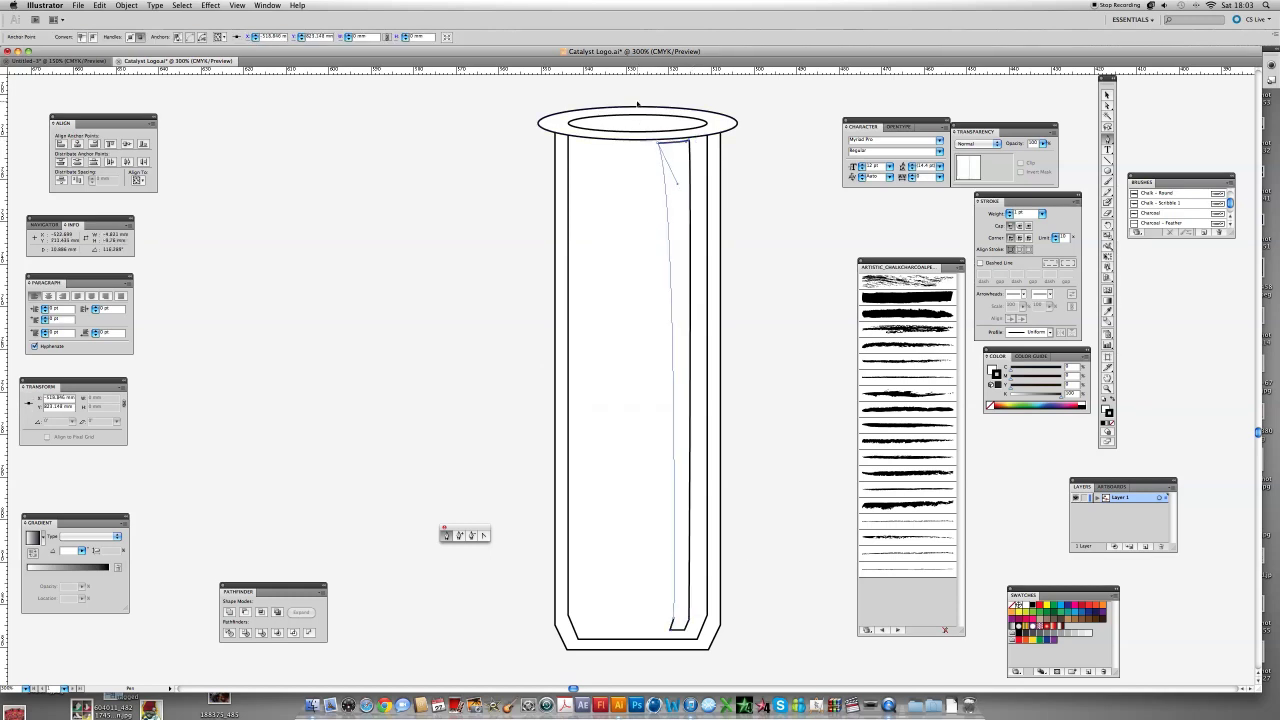
pyautogui.scroll(4, 697, 117)
pyautogui.scroll(3, 651, 354)
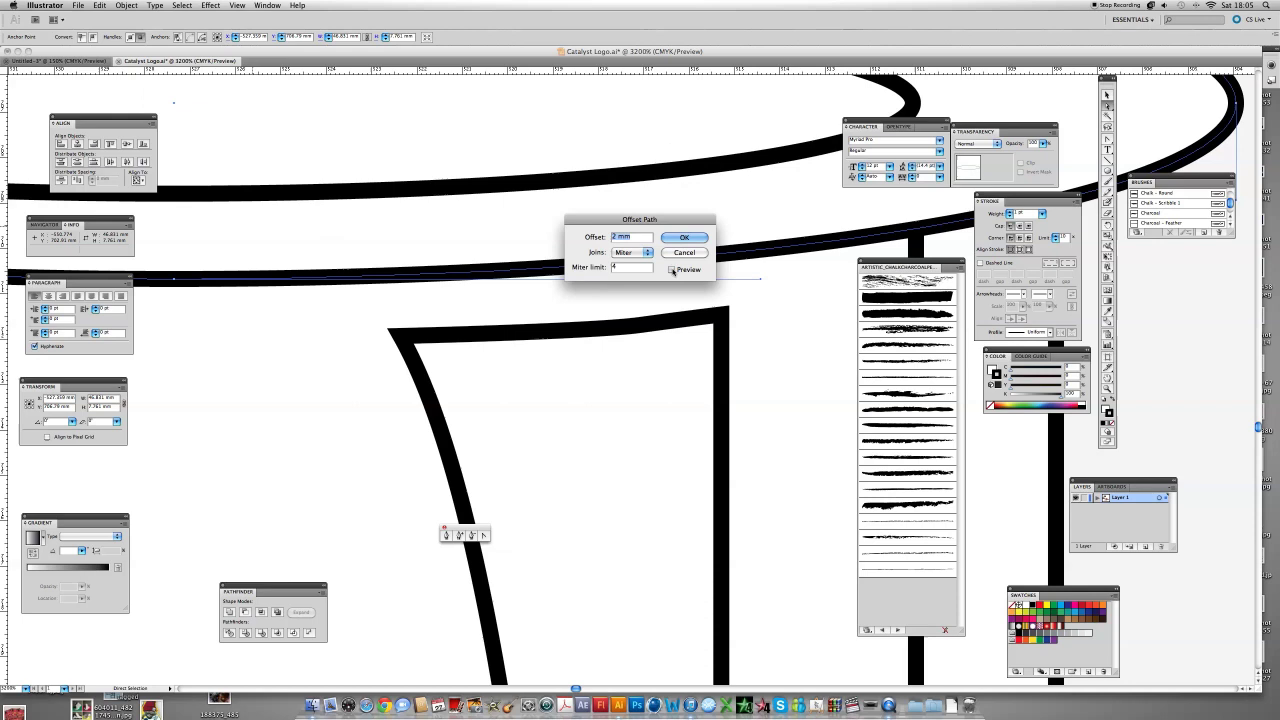
# Step: Offset the highlight path 2 mm and subtract the front shape to form a black band
pyautogui.press('Return')
pyautogui.click(245, 612)
pyautogui.scroll(-3, 700, 380)
pyautogui.scroll(-2, 700, 400)
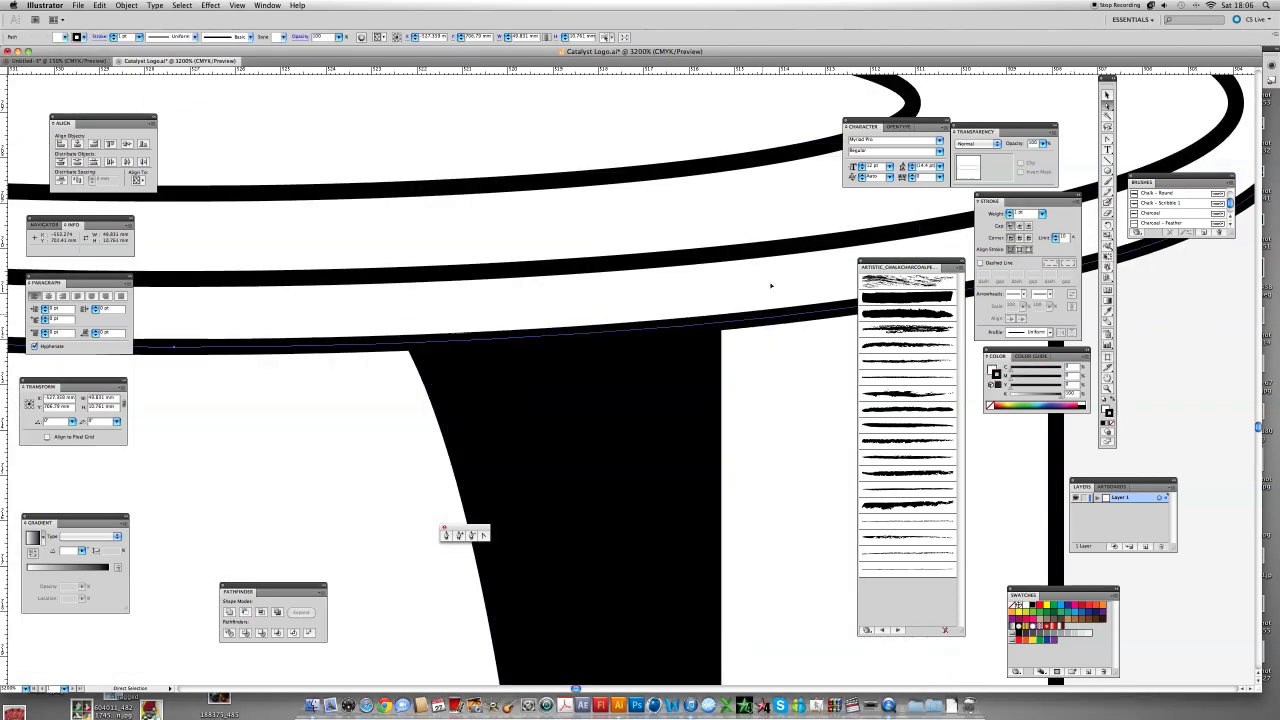
pyautogui.scroll(-2, 680, 410)
pyautogui.scroll(-3, 658, 416)
pyautogui.scroll(5, 680, 400)
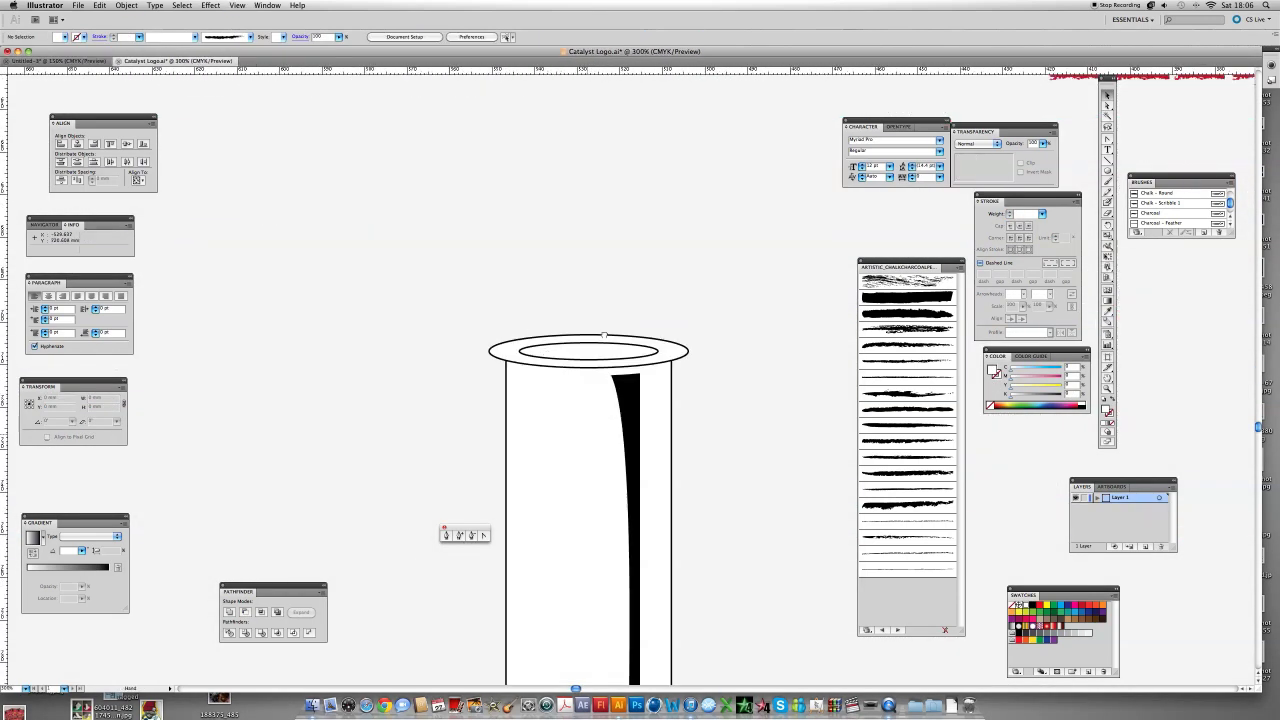
pyautogui.scroll(-3, 660, 250)
pyautogui.hotkey('ctrl', 'y')
pyautogui.hotkey('ctrl', 'y')
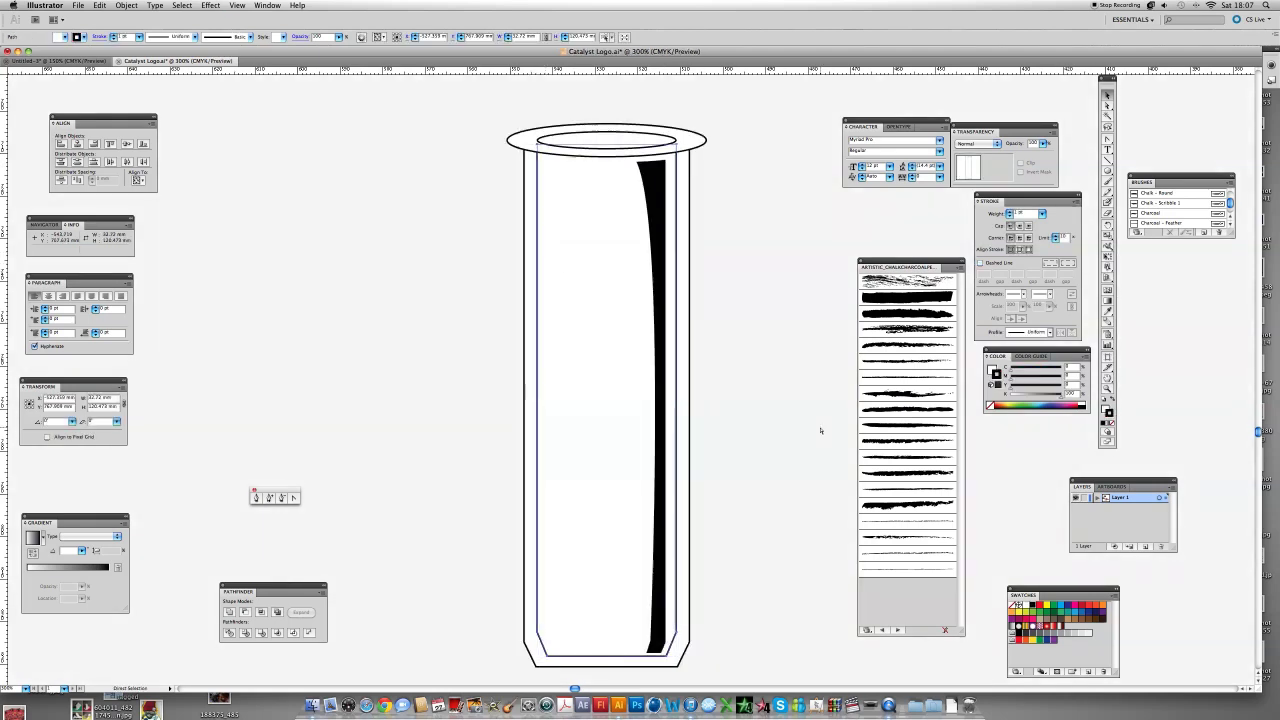
# Step: Draw a line across the tube's bottom and paste a grey-filled wall copy behind the glass
pyautogui.press('\\')
pyautogui.moveTo(541, 632); pyautogui.dragTo(645, 632)
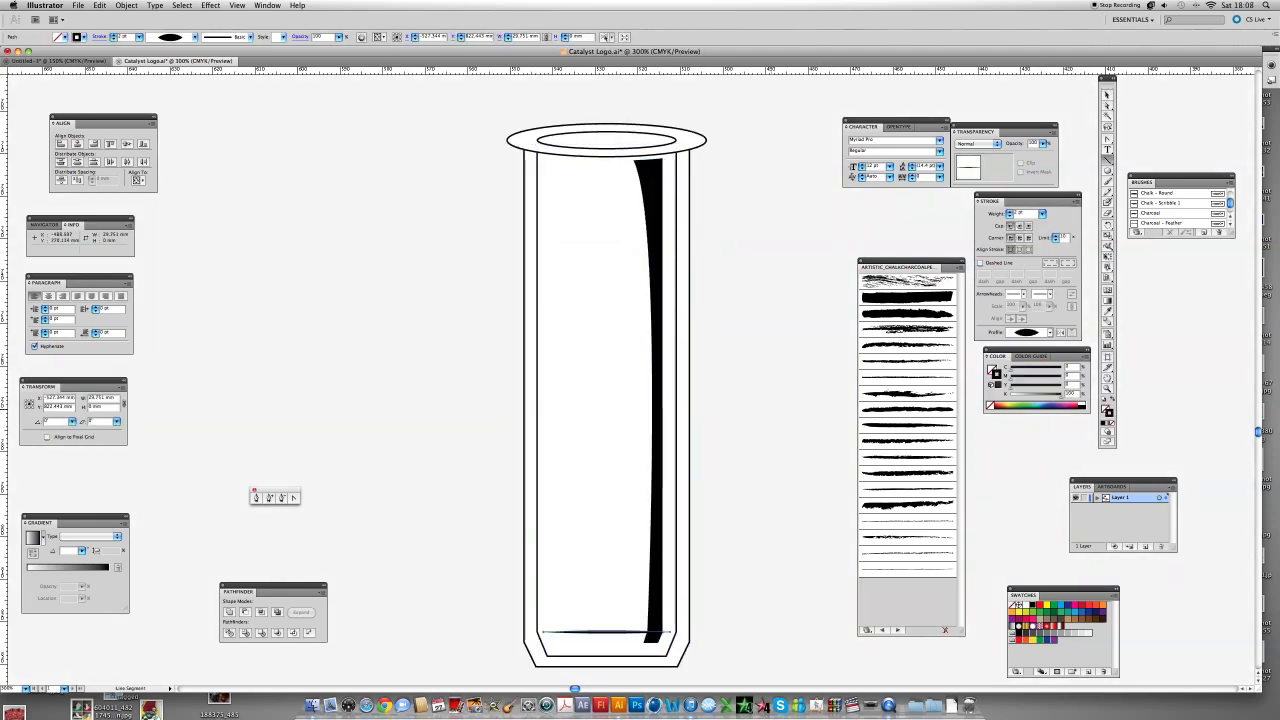
pyautogui.press('v')
pyautogui.click(586, 608)
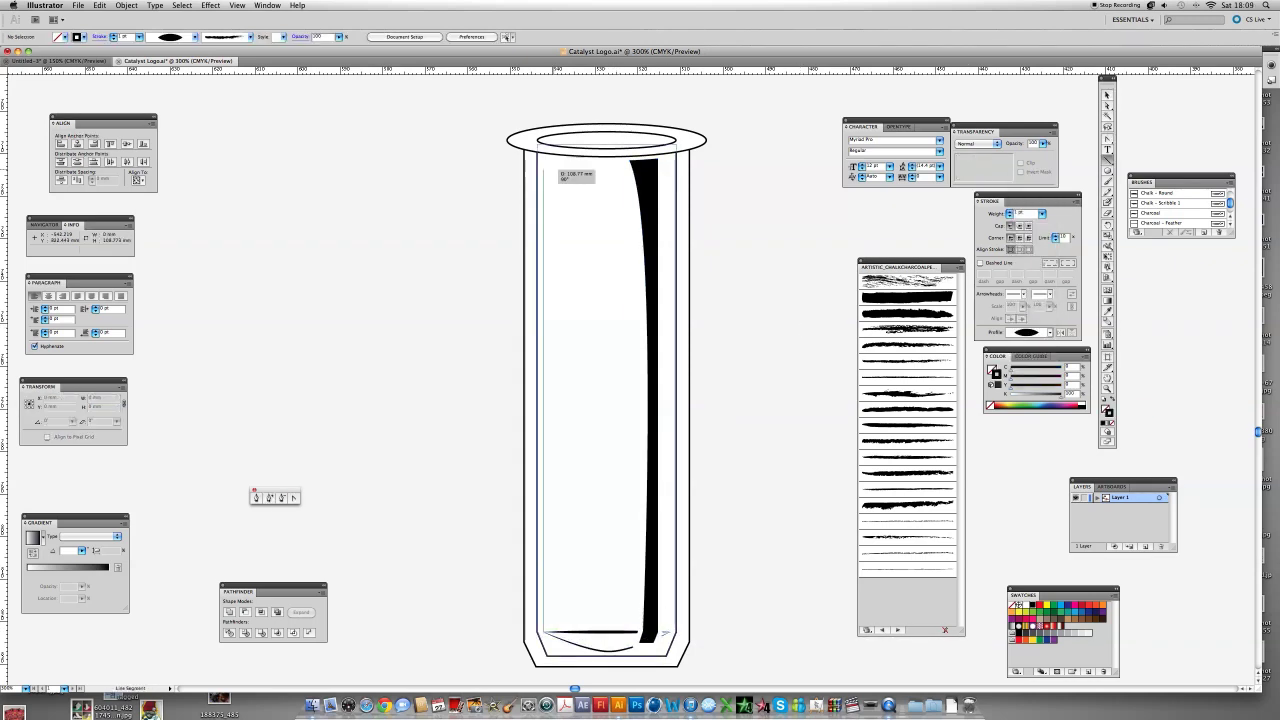
pyautogui.hotkey('ctrl', 'y')
pyautogui.hotkey('ctrl', '-')
pyautogui.hotkey('ctrl', 'b')
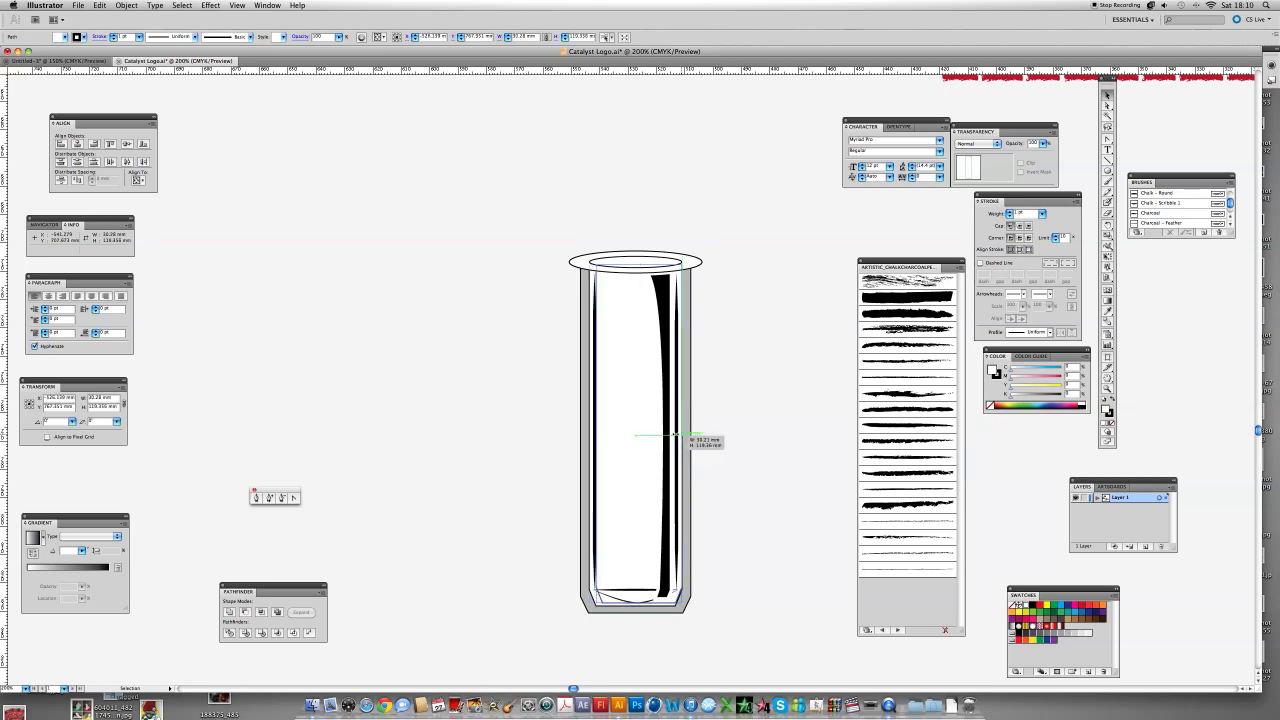
# Step: Reshape the curve at the liquid's bottom and set that shape to Overlay blending
pyautogui.hotkey('ctrl', '+')
pyautogui.hotkey('ctrl', '+')
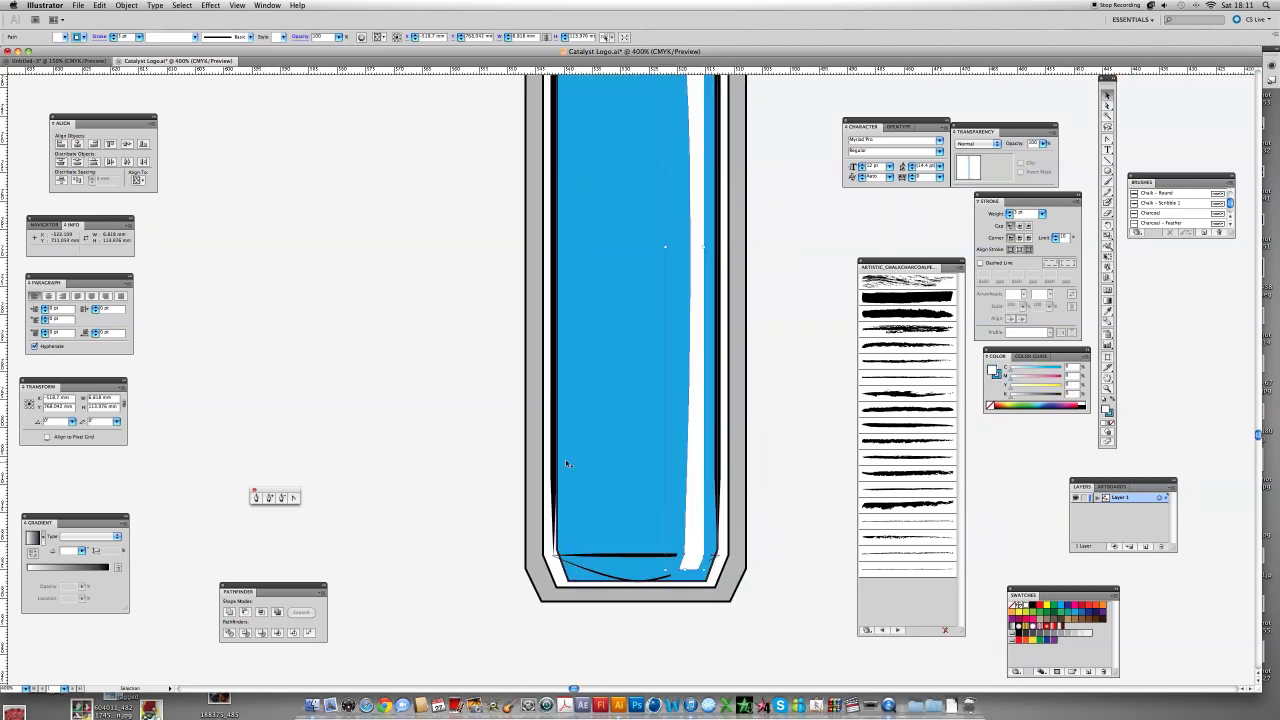
pyautogui.press('a')
pyautogui.hotkey('ctrl', '+')
pyautogui.hotkey('ctrl', '+')
pyautogui.hotkey('ctrl', '+')
pyautogui.moveTo(760, 357); pyautogui.dragTo(560, 488)
pyautogui.click(978, 143)
pyautogui.click(975, 137)
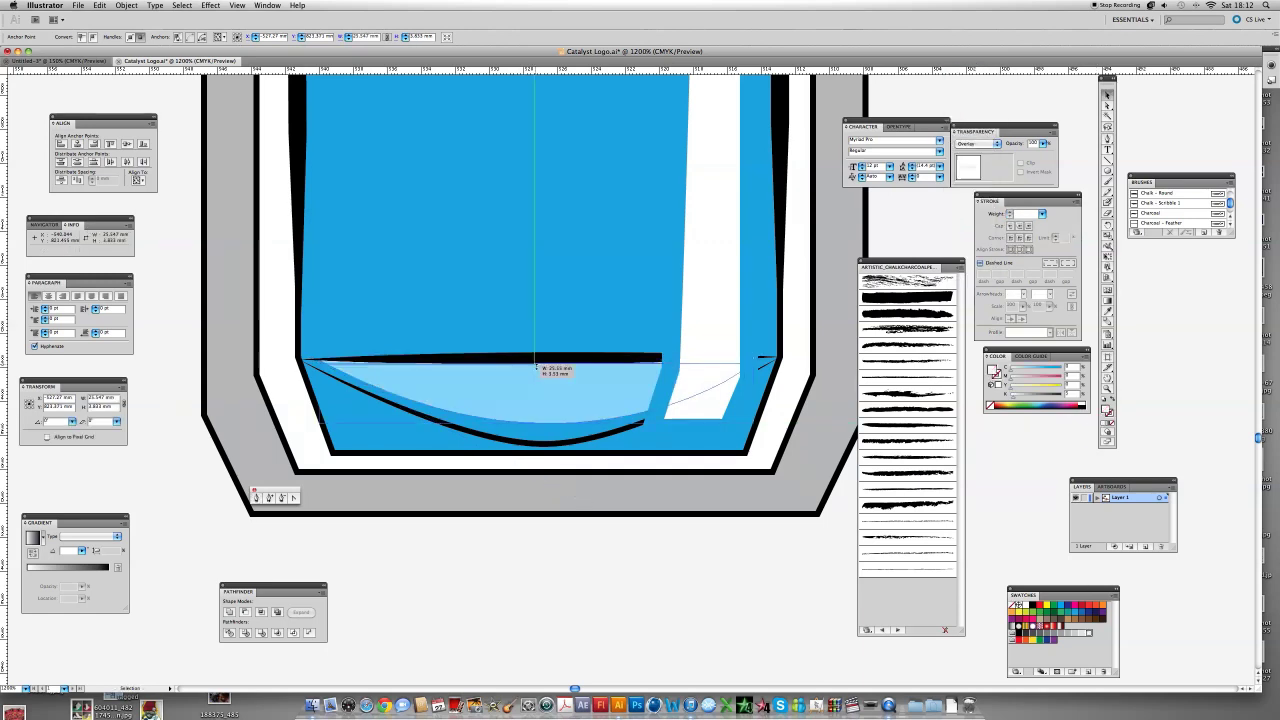
# Step: Bring the tube's top into view and select the inner top ellipse
pyautogui.hotkey('ctrl', '1')
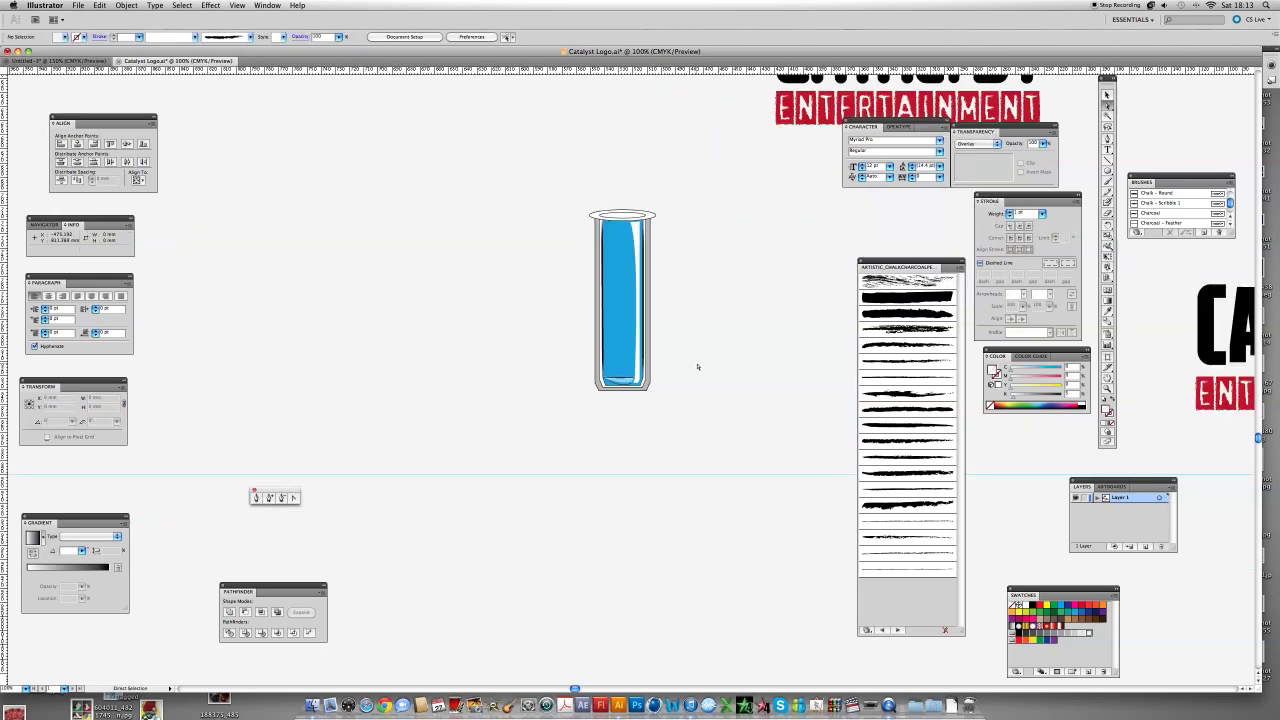
pyautogui.hotkey('ctrl', '+')
pyautogui.hotkey('ctrl', '+')
pyautogui.hotkey('ctrl', '+')
pyautogui.hotkey('ctrl', '+')
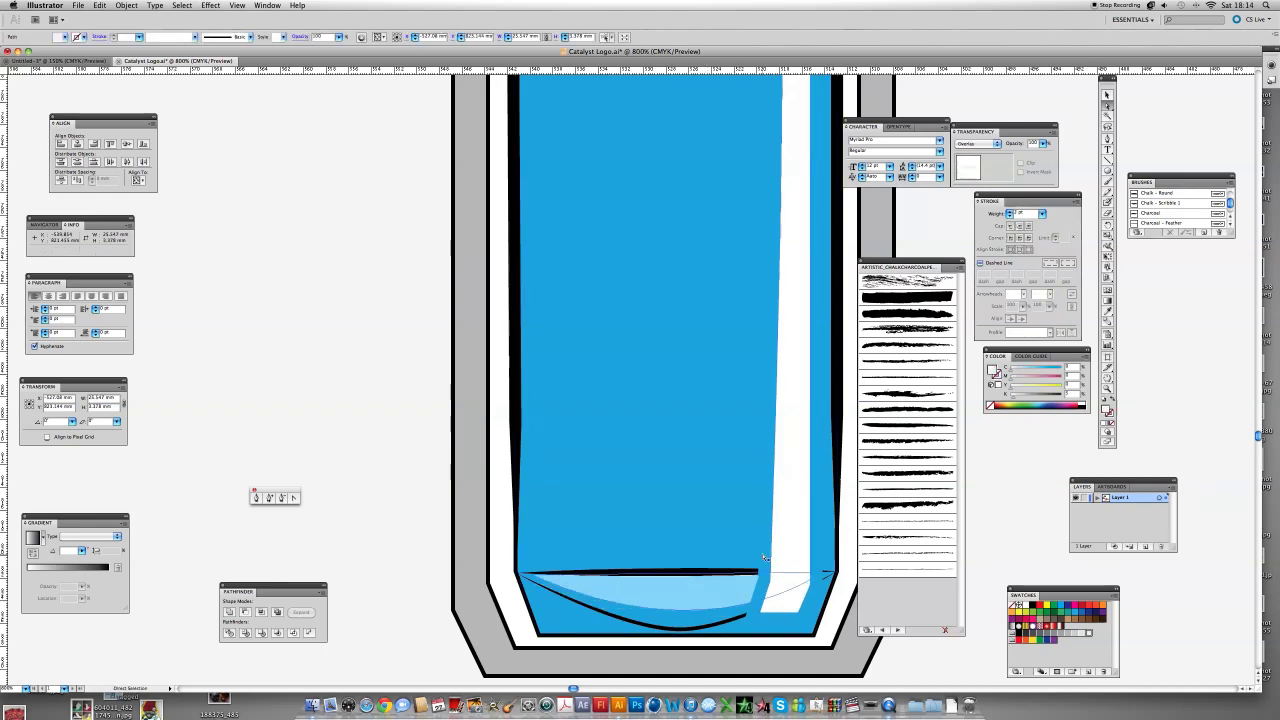
pyautogui.hotkey('ctrl', '-')
pyautogui.hotkey('ctrl', '-')
pyautogui.hotkey('ctrl', '+')
pyautogui.click(680, 196)
# Step: Select the white highlight strip and swap its fill and stroke colours
pyautogui.moveTo(714, 381); pyautogui.dragTo(714, 384)
pyautogui.scroll(-1, 714, 384)
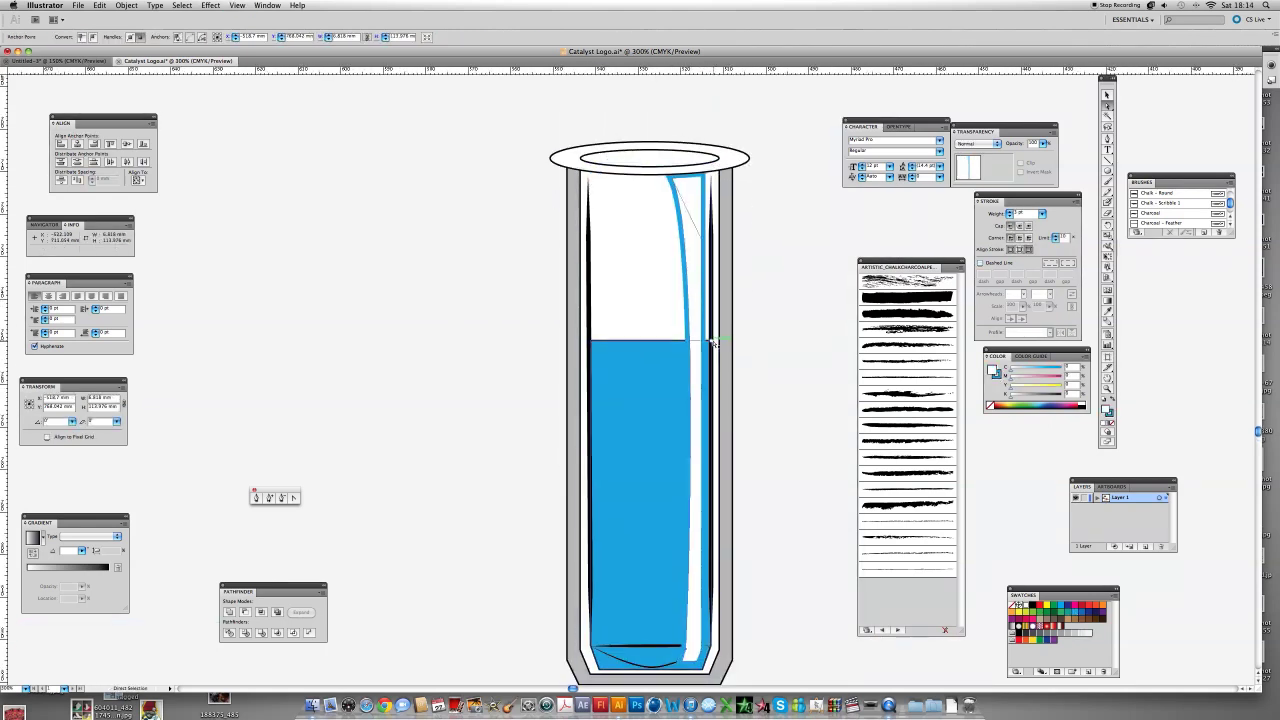
pyautogui.click(713, 213)
pyautogui.hotkey('shift', 'x')
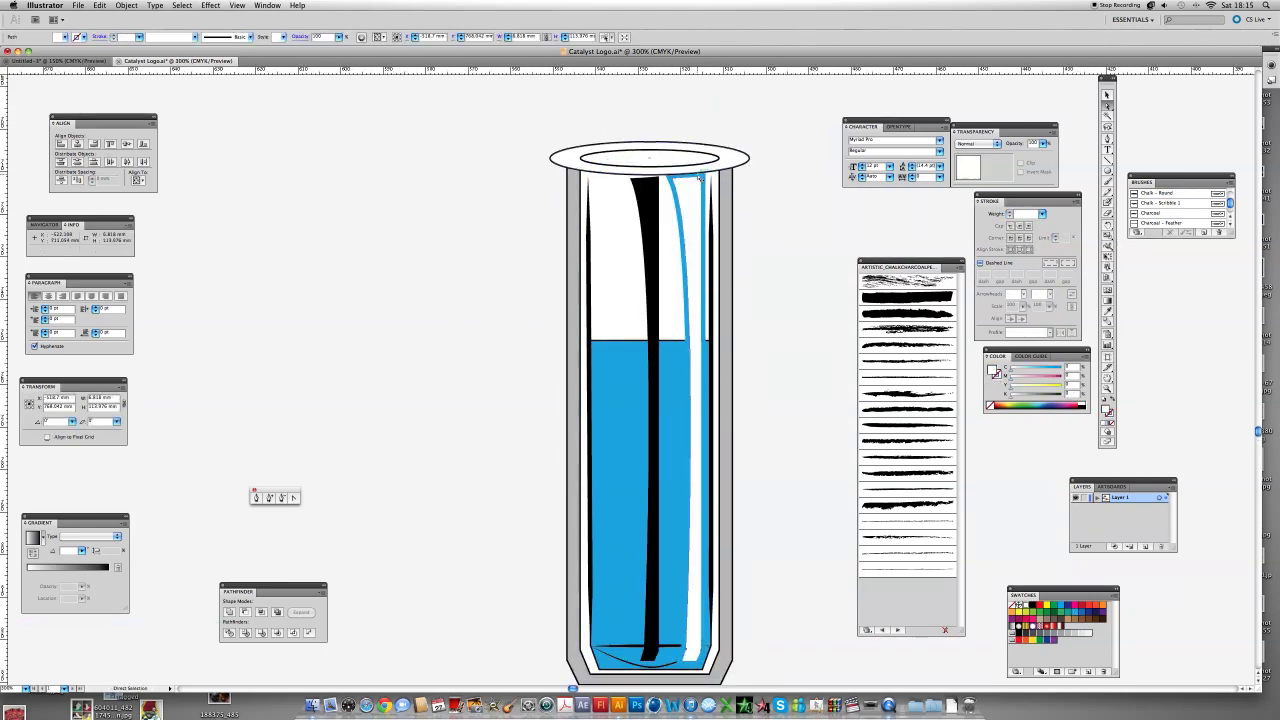
# Step: Select the liquid's top edge points with Direct Selection to curve its surface
pyautogui.press('a')
pyautogui.moveTo(761, 205); pyautogui.dragTo(527, 431)
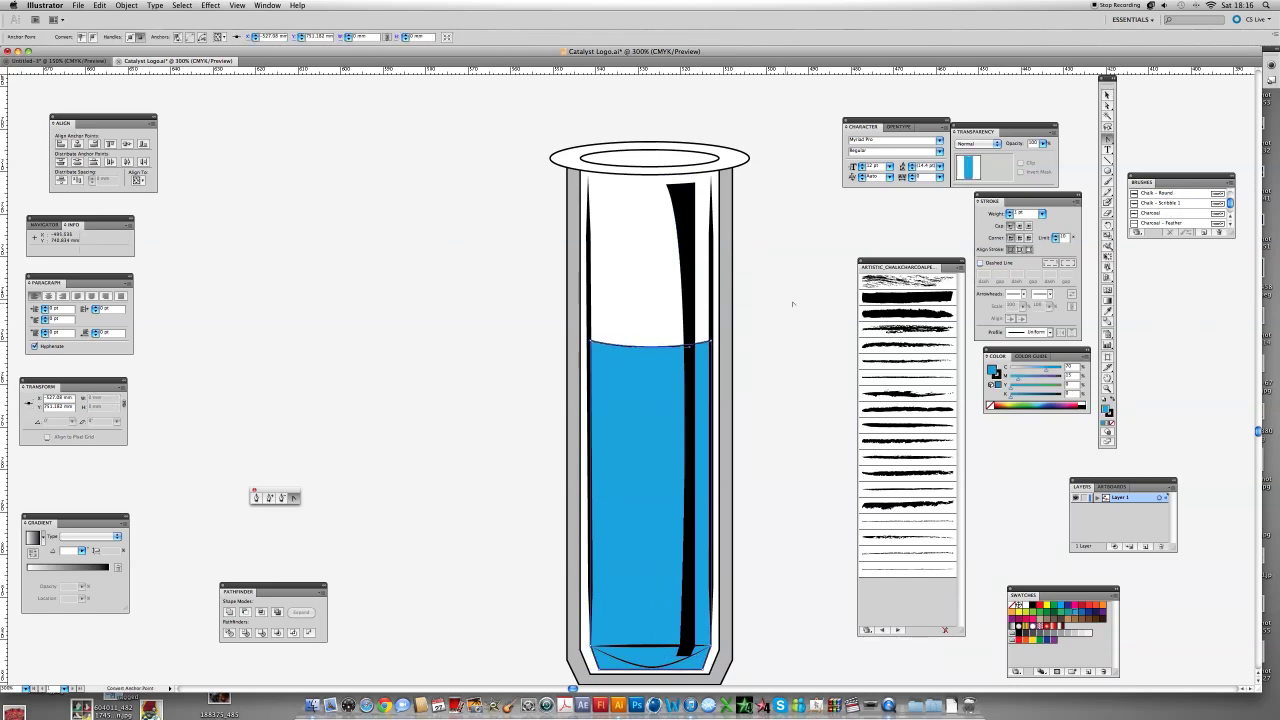
pyautogui.press('v')
pyautogui.click(584, 158)
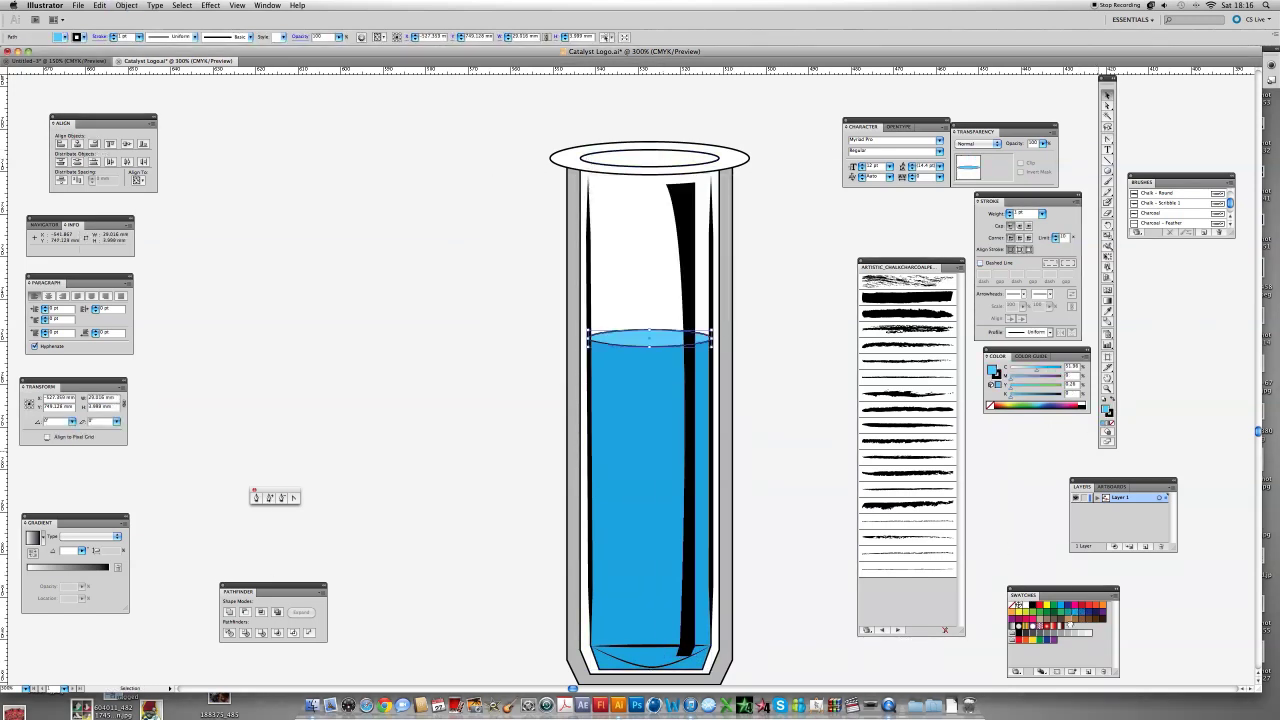
pyautogui.click(797, 357)
# Step: Select the bottom curve, the blue liquid and the tube's inner glass shape
pyautogui.hotkey('ctrl', '=')
pyautogui.hotkey('ctrl', '=')
pyautogui.hotkey('ctrl', '=')
pyautogui.click(658, 393)
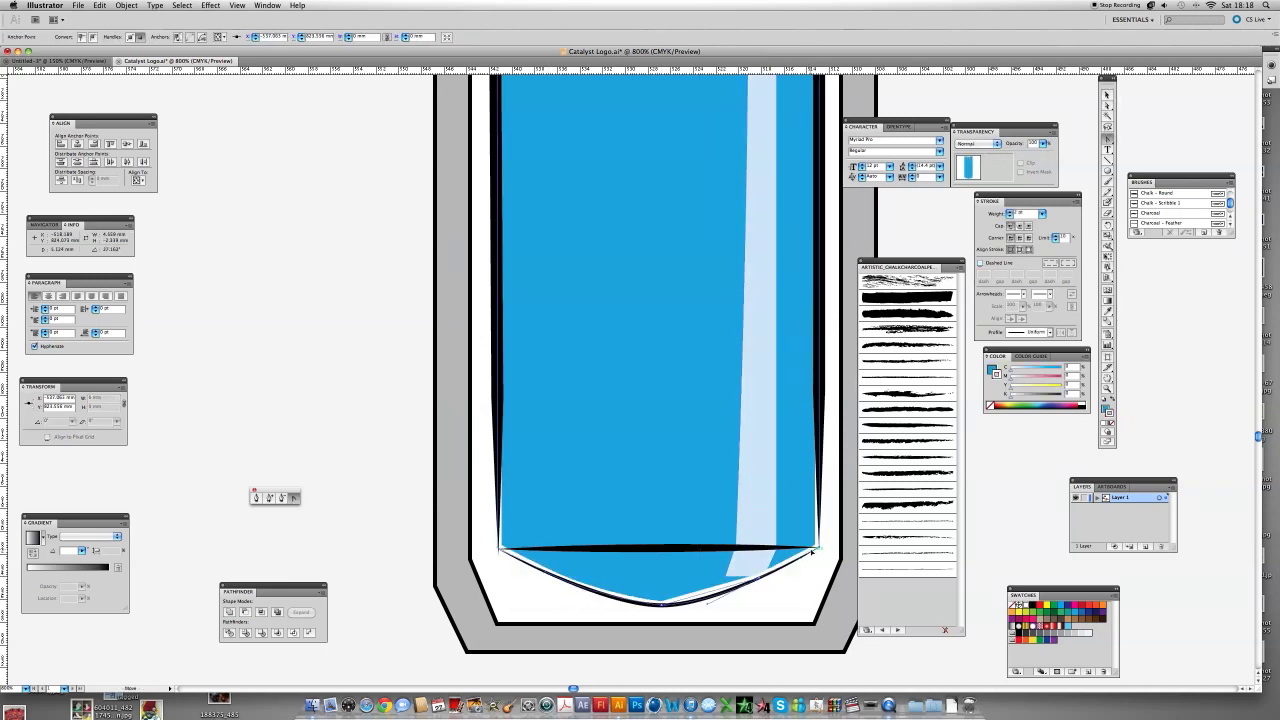
pyautogui.hotkey('ctrl', '-')
pyautogui.hotkey('ctrl', '-')
pyautogui.hotkey('ctrl', '-')
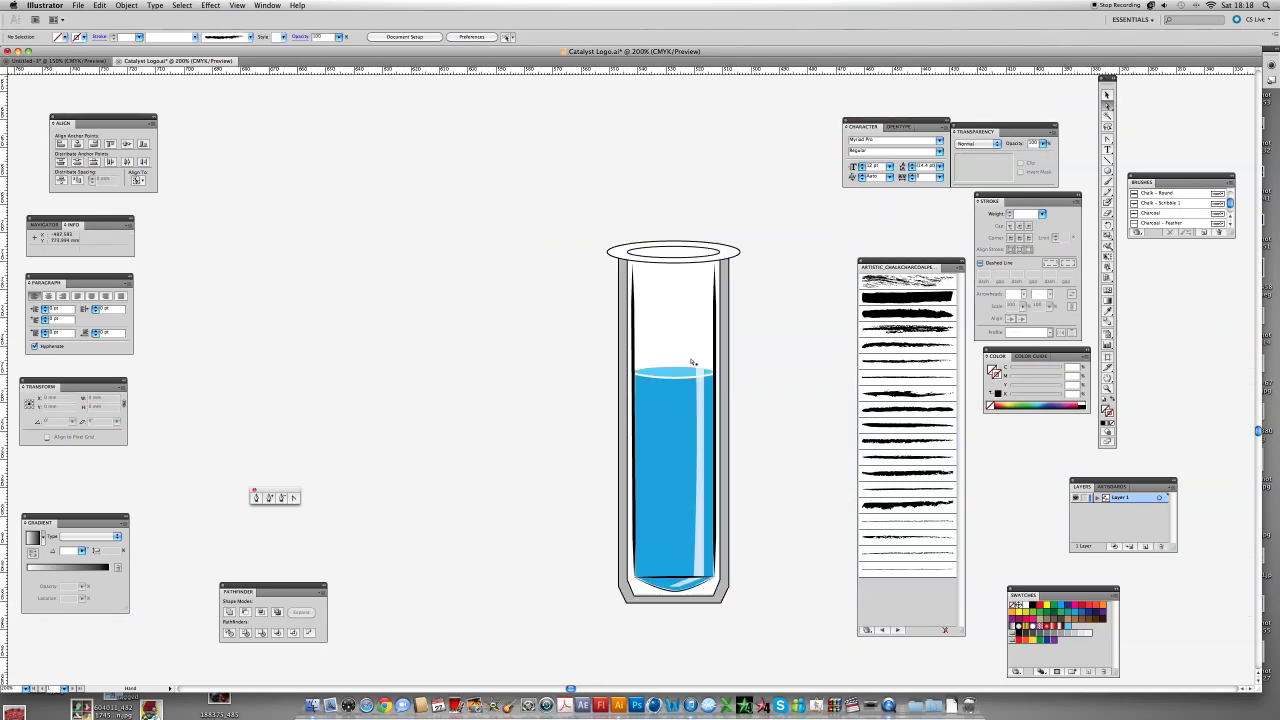
pyautogui.click(695, 404)
pyautogui.moveTo(680, 257); pyautogui.dragTo(716, 252)
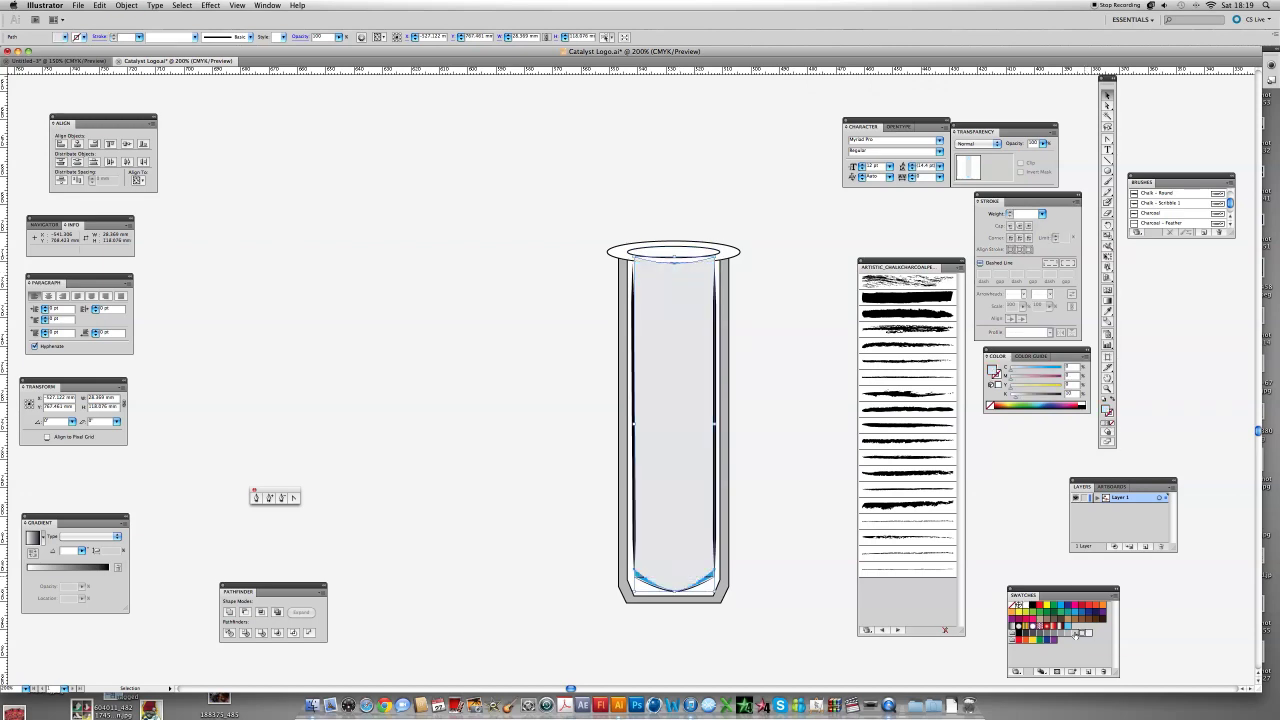
# Step: Thicken the tube's dark outline and make the bubbles softly translucent via blend mode
pyautogui.click(1019, 325)
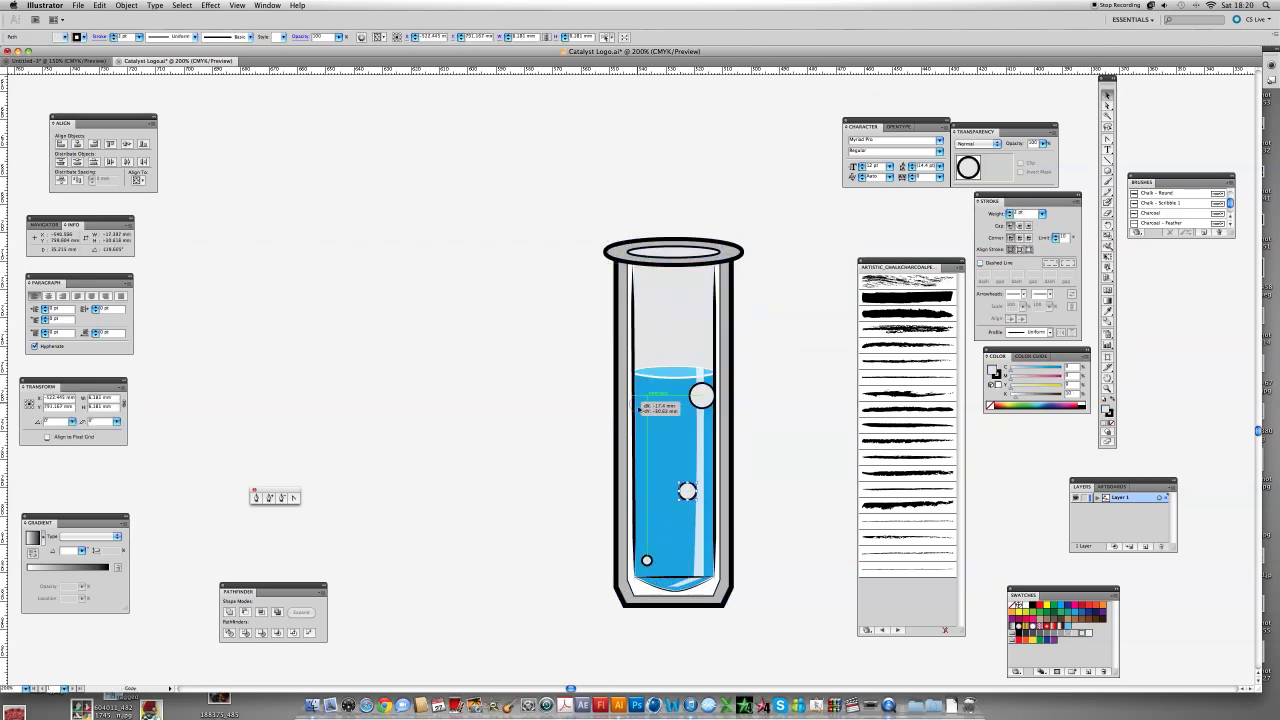
pyautogui.click(975, 143)
pyautogui.click(975, 195)
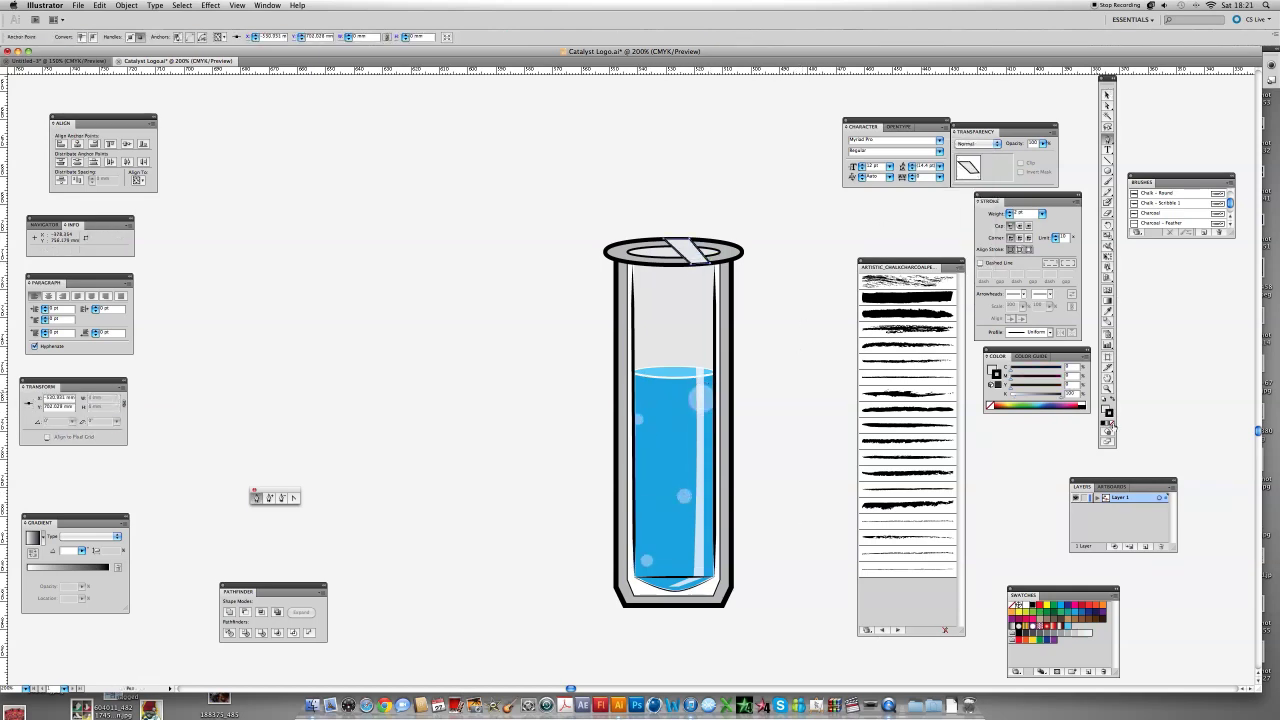
# Step: Draw a vertical glint line below the rim and paste a copy of it
pyautogui.click(725, 323)
pyautogui.press('\\')
pyautogui.moveTo(654, 248); pyautogui.dragTo(654, 342)
pyautogui.click(100, 5)
pyautogui.click(150, 86)
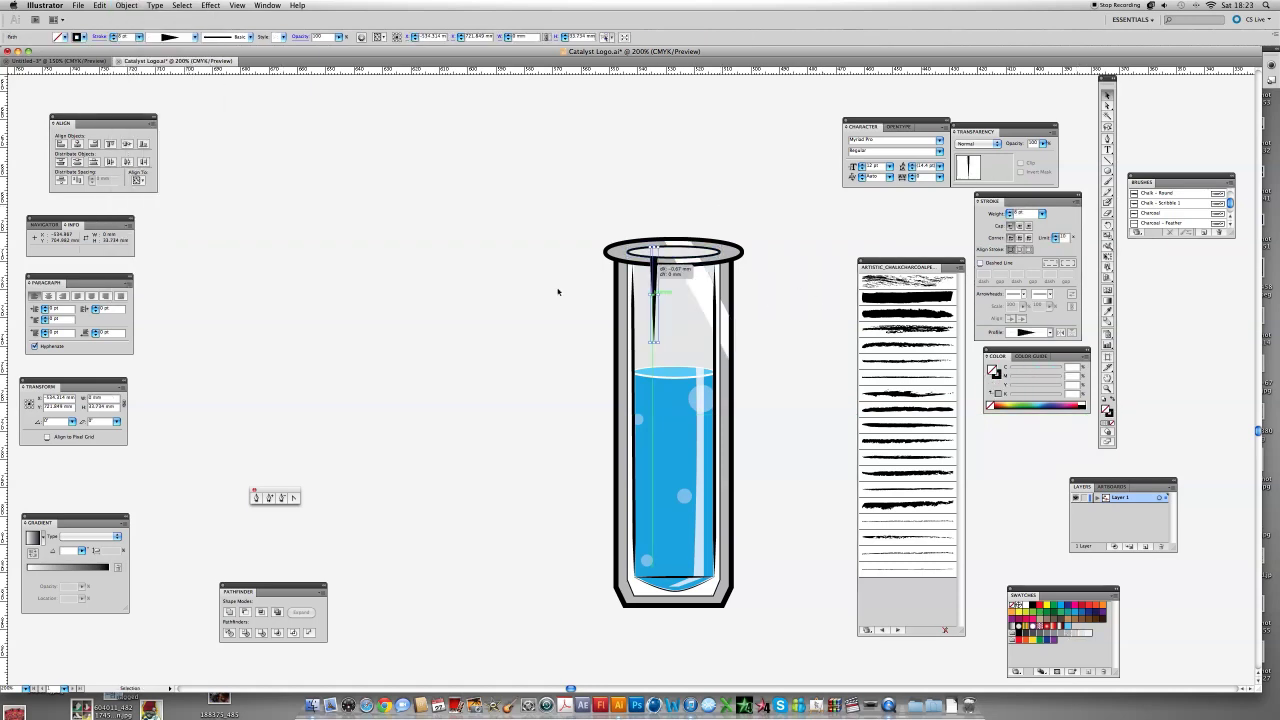
pyautogui.hotkey('ctrl', '+')
pyautogui.hotkey('ctrl', '+')
pyautogui.hotkey('ctrl', '+')
pyautogui.hotkey('ctrl', '+')
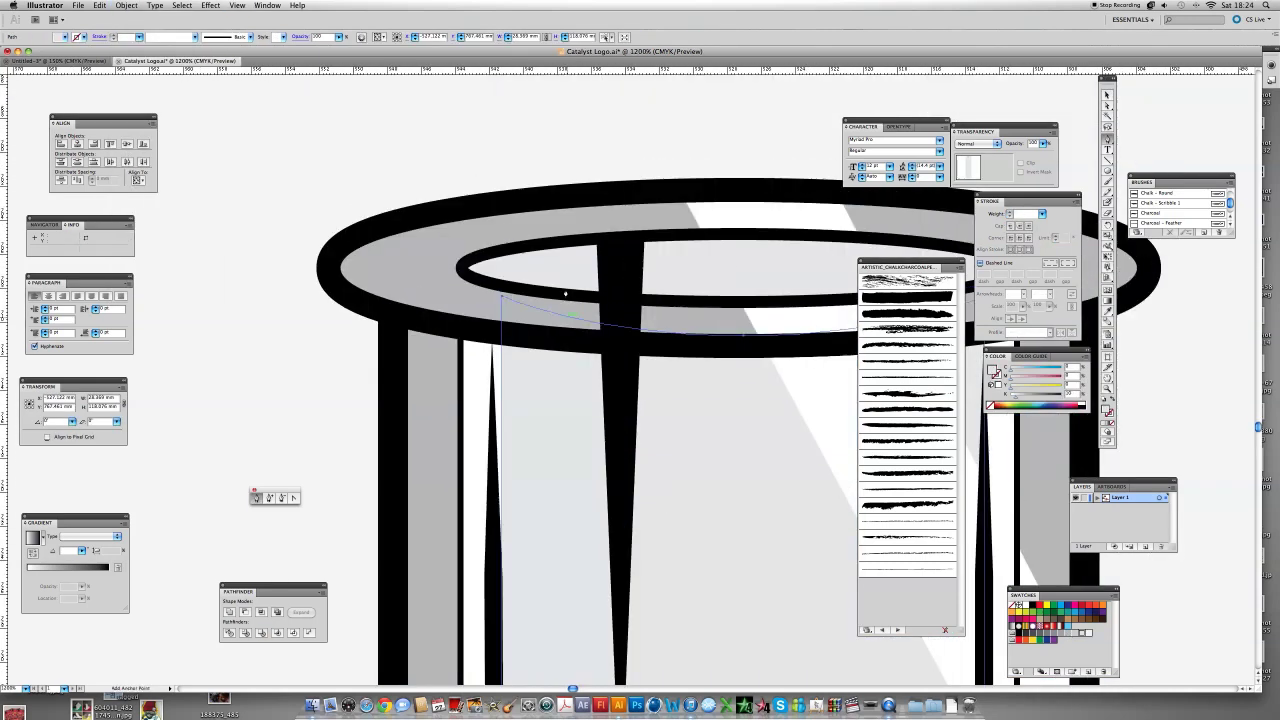
# Step: Set the glint lines to Overlay blending and begin the curved smoke outline beside the tube
pyautogui.click(975, 143)
pyautogui.click(975, 205)
pyautogui.hotkey('ctrl', '-')
pyautogui.hotkey('ctrl', '-')
pyautogui.hotkey('ctrl', '-')
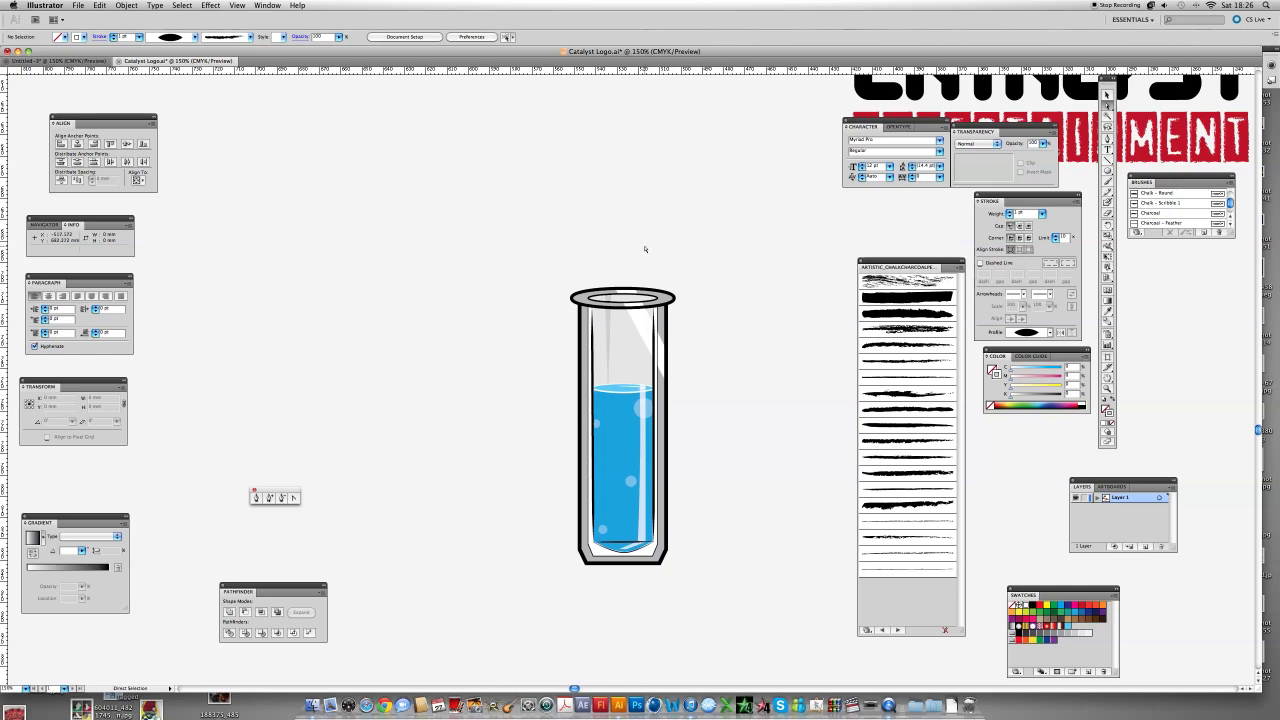
pyautogui.moveTo(521, 505)
pyautogui.mouseDown()
pyautogui.moveTo(491, 451)
pyautogui.moveTo(540, 407)
pyautogui.mouseUp()
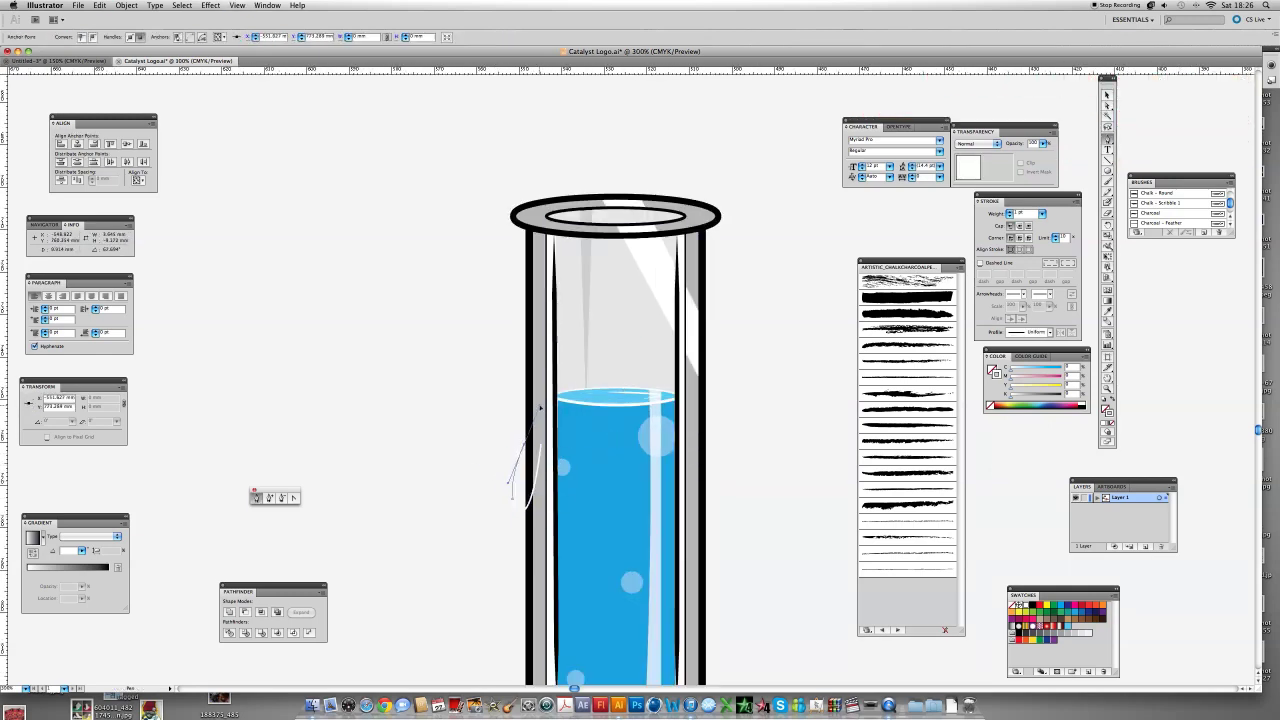
pyautogui.moveTo(469, 222); pyautogui.dragTo(561, 262)
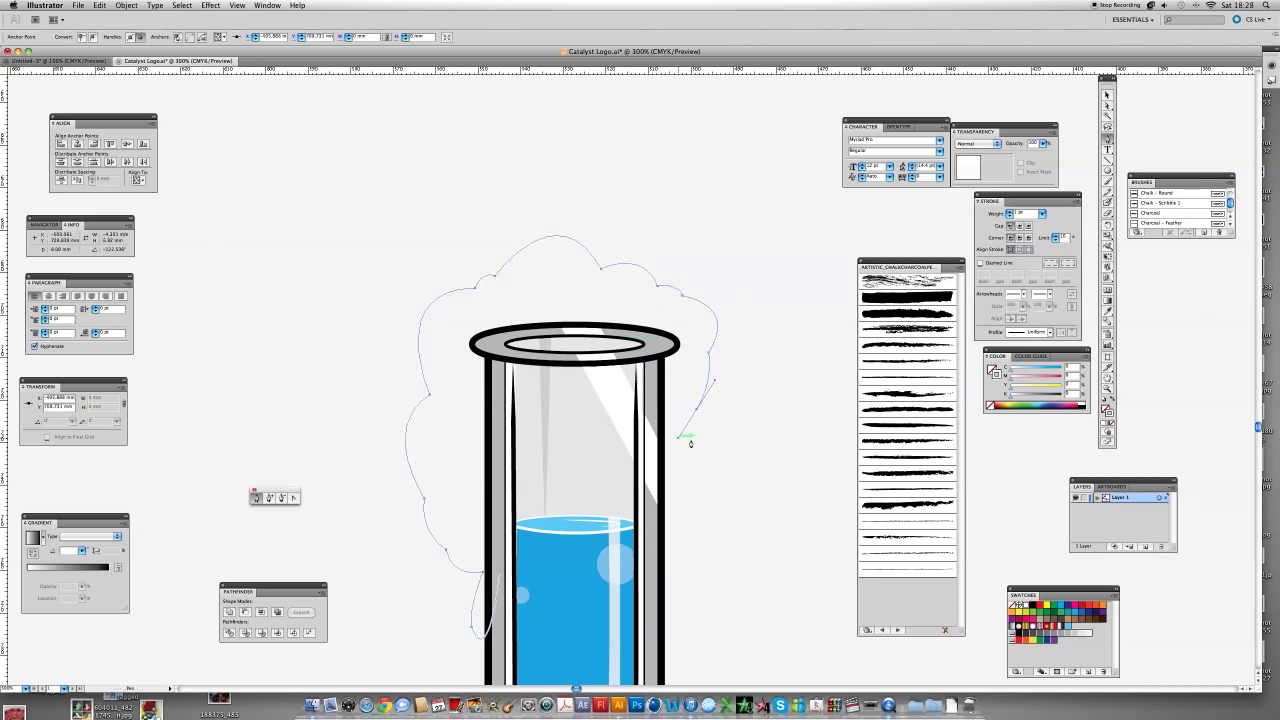
# Step: Fill the cloud shape white and give it a black outline
pyautogui.scroll(-5, 690, 442)
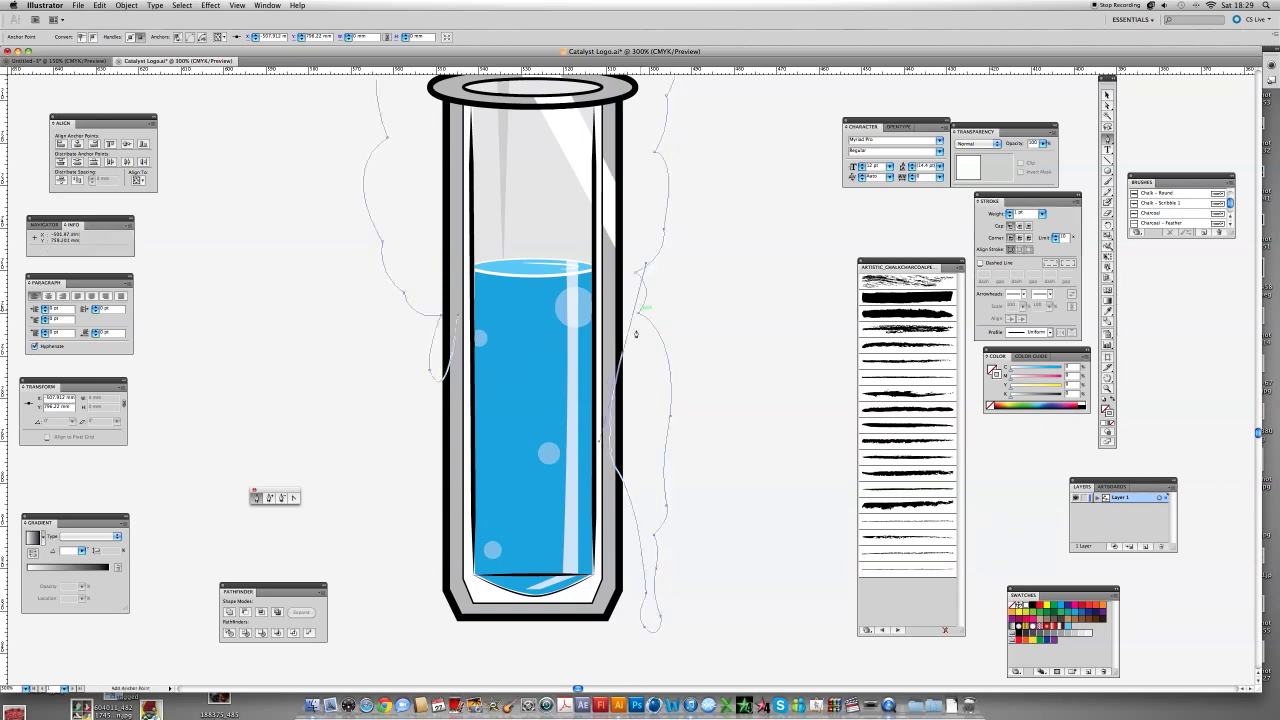
pyautogui.scroll(4, 668, 289)
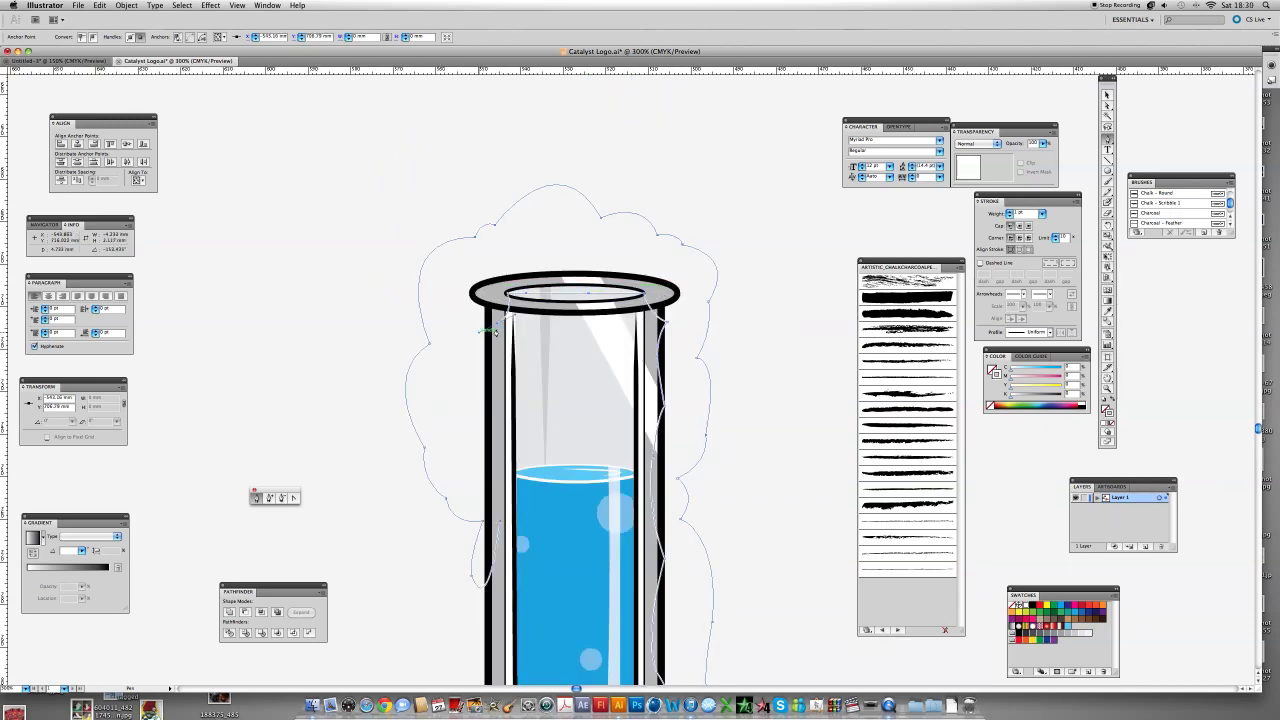
pyautogui.click(1113, 398)
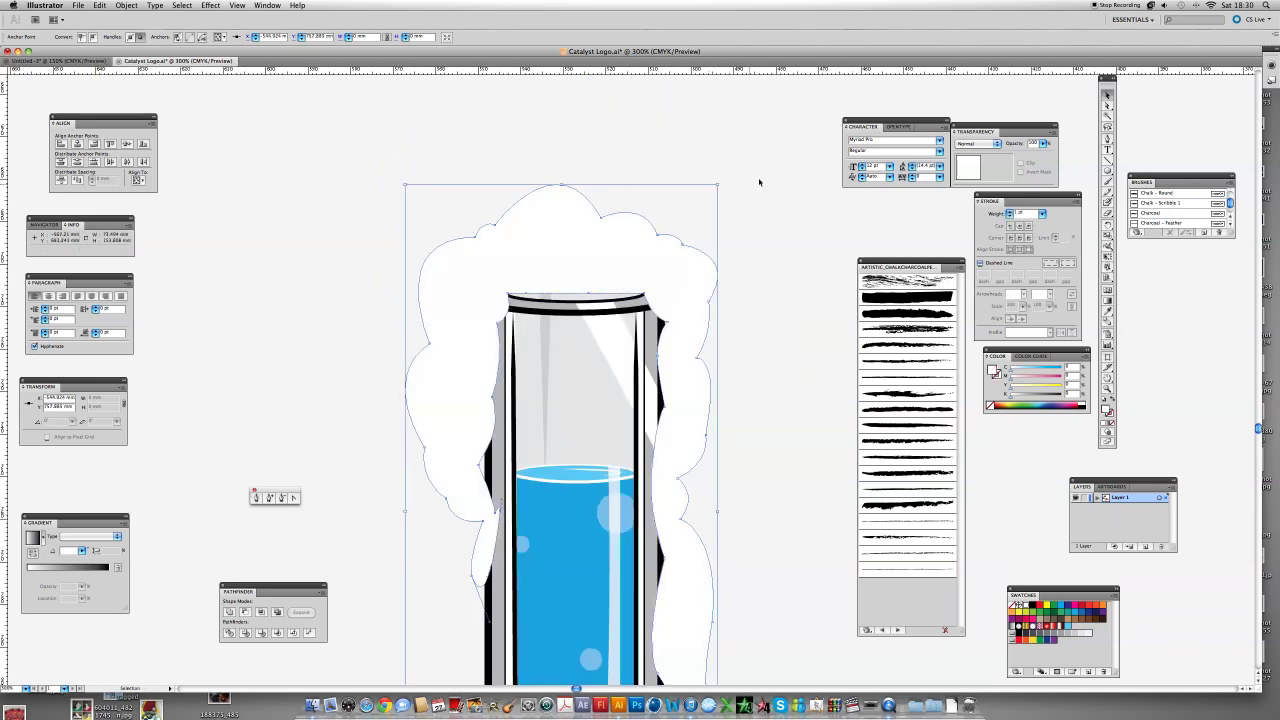
pyautogui.press('super+plus')
pyautogui.press('d')
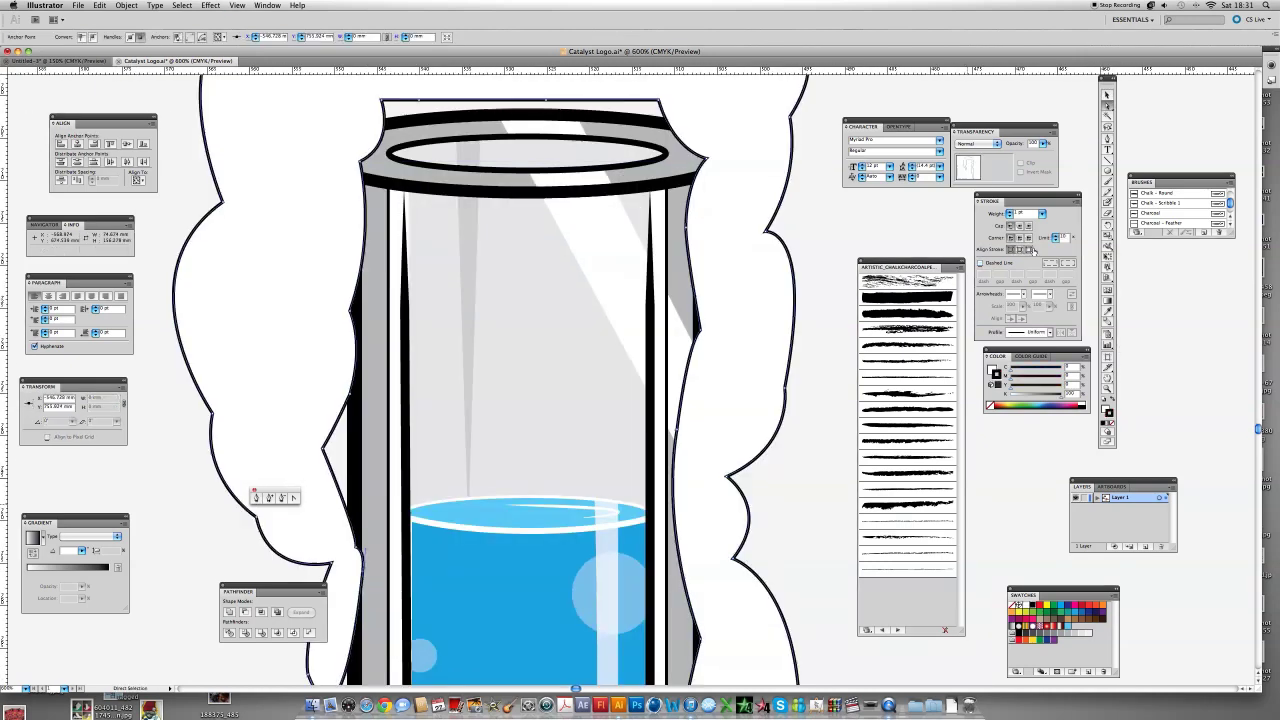
# Step: Reshape the cloud outline beside the tube by adjusting its anchor points
pyautogui.scroll(-5, 546, 343)
pyautogui.press('super+shift+a')
pyautogui.scroll(2, 734, 460)
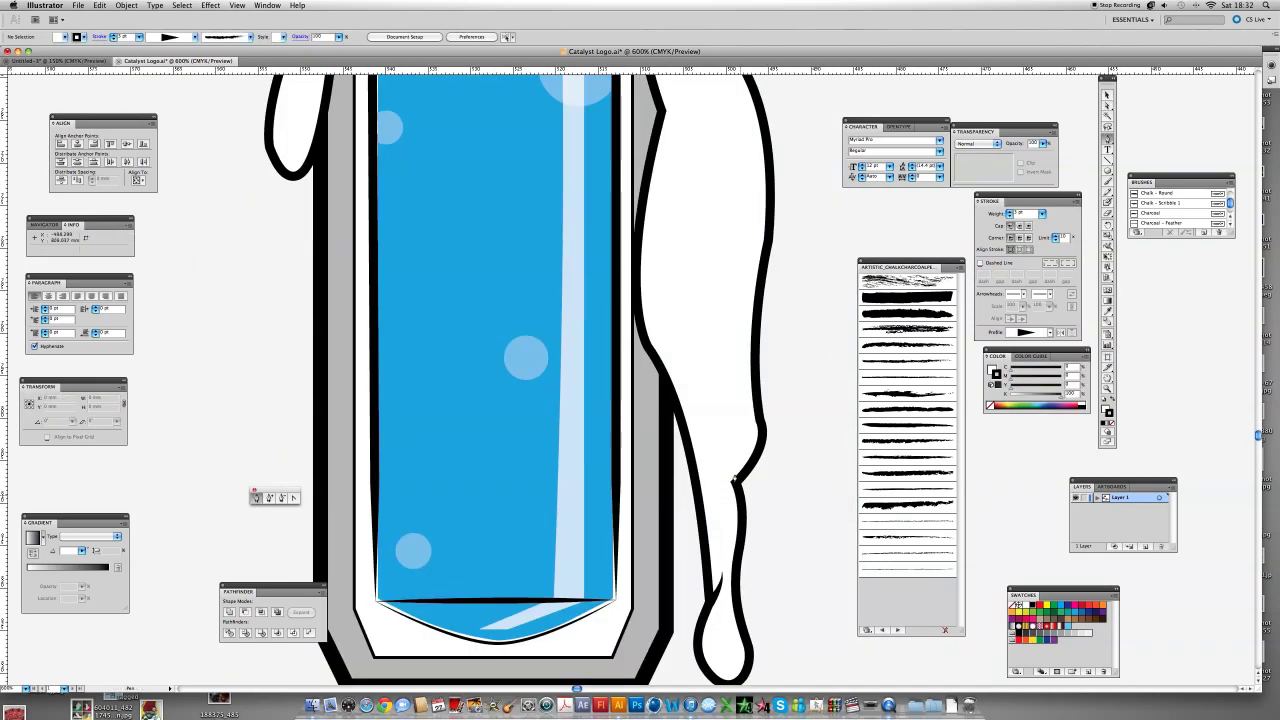
pyautogui.press('super+shift+a')
pyautogui.scroll(3, 698, 290)
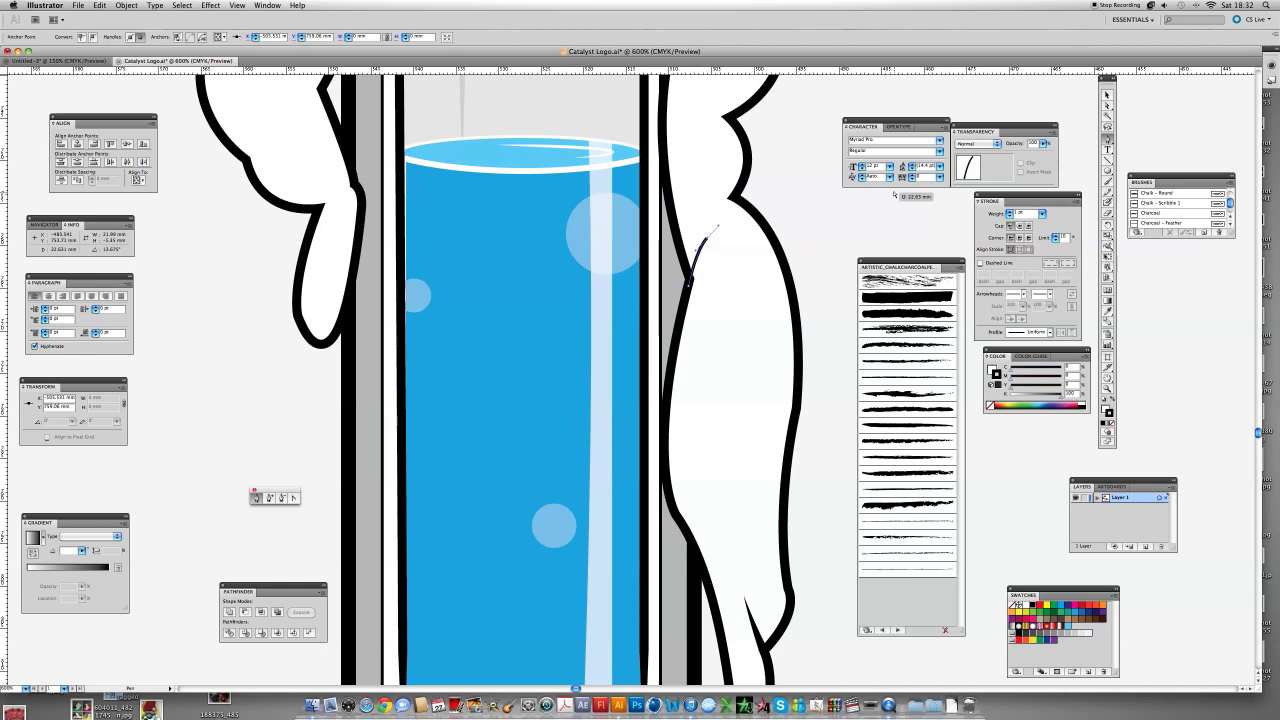
pyautogui.moveTo(894, 194); pyautogui.dragTo(798, 274)
pyautogui.scroll(2, 798, 274)
pyautogui.scroll(5, 801, 211)
pyautogui.press('super+z')
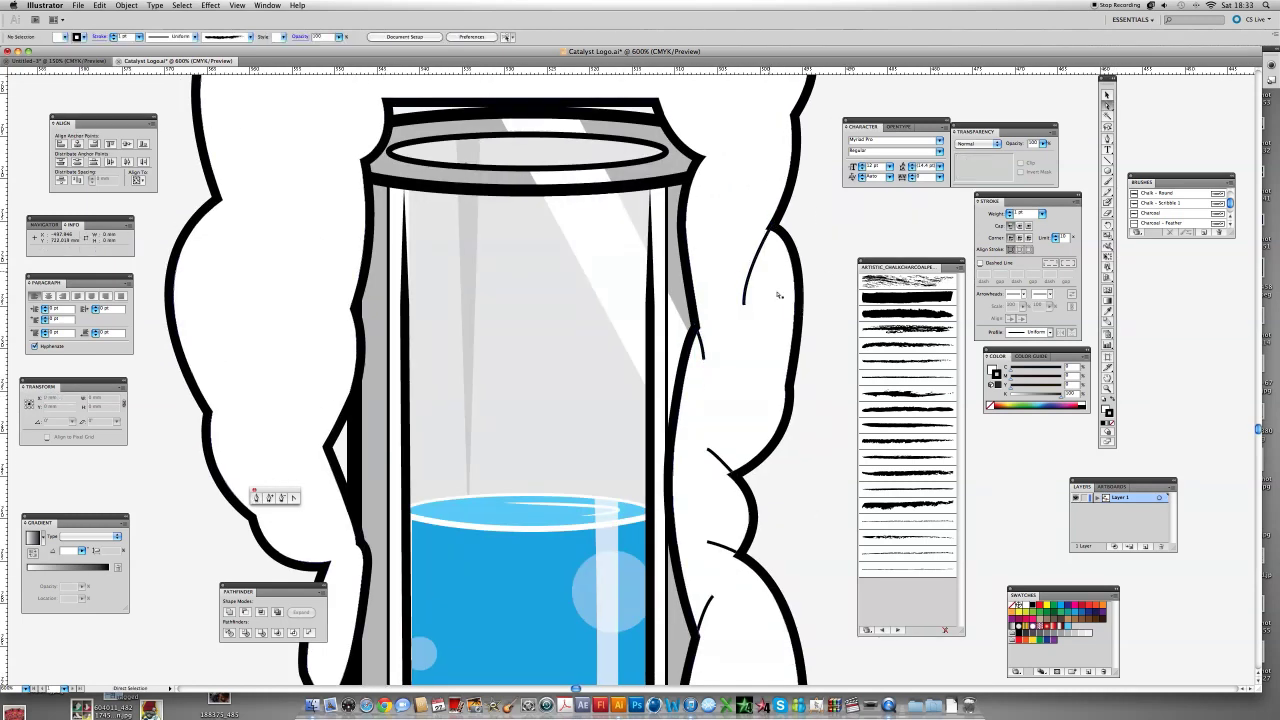
pyautogui.scroll(5, 779, 295)
# Step: Select points on the cloud outline and the tube's top edge
pyautogui.click(742, 284)
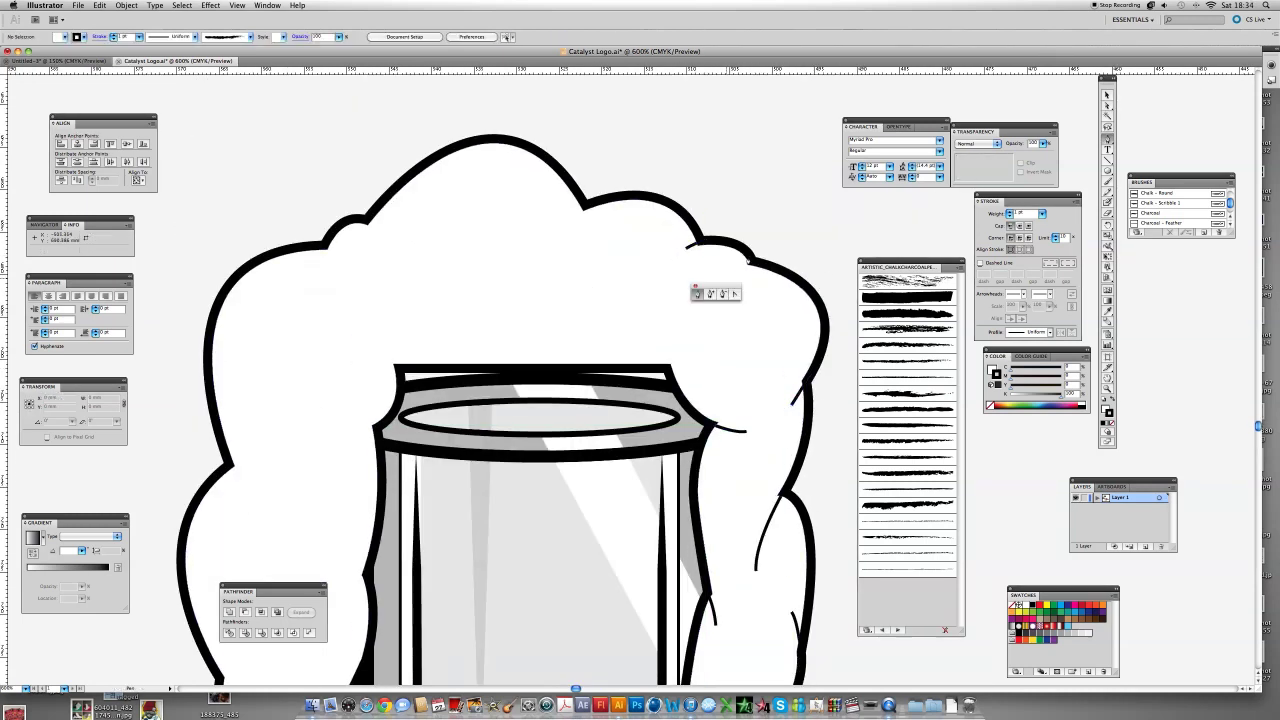
pyautogui.hscroll(-3, 605, 259)
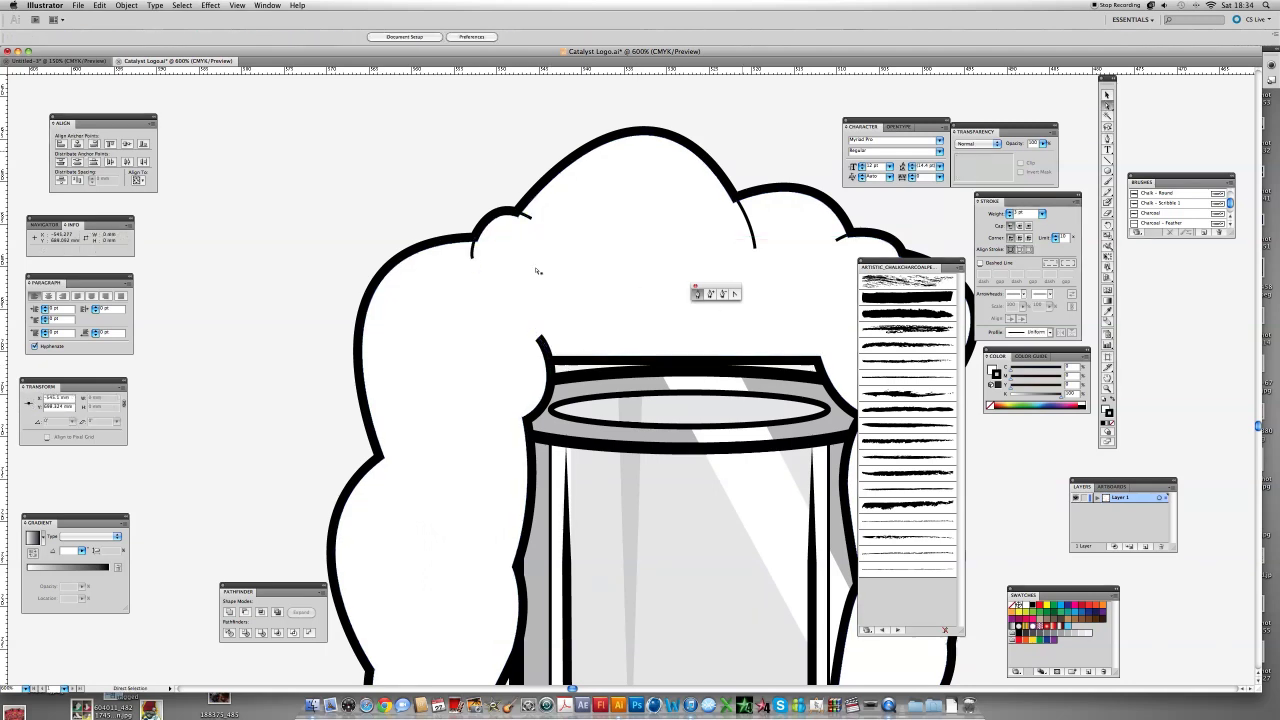
pyautogui.scroll(-5, 388, 349)
pyautogui.scroll(-3, 400, 345)
pyautogui.click(436, 341)
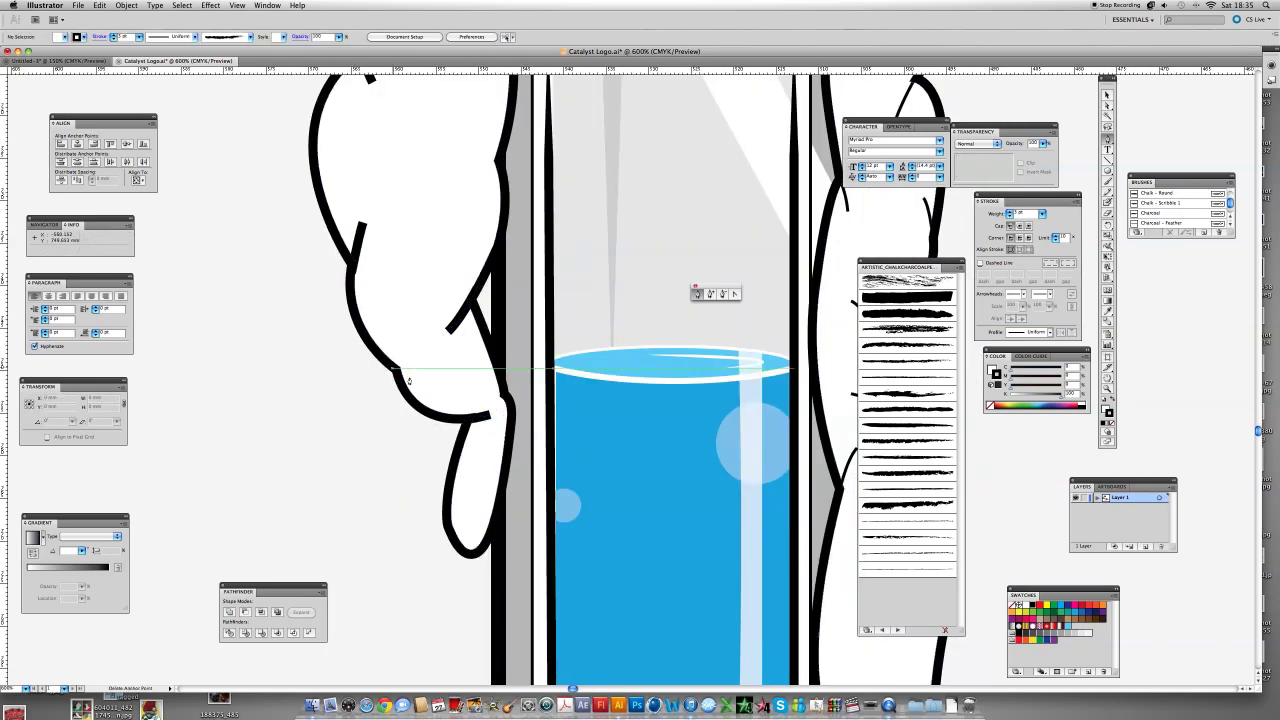
pyautogui.hotkey('ctrl', '-')
pyautogui.hotkey('ctrl', '-')
pyautogui.hotkey('ctrl', '-')
pyautogui.click(627, 315)
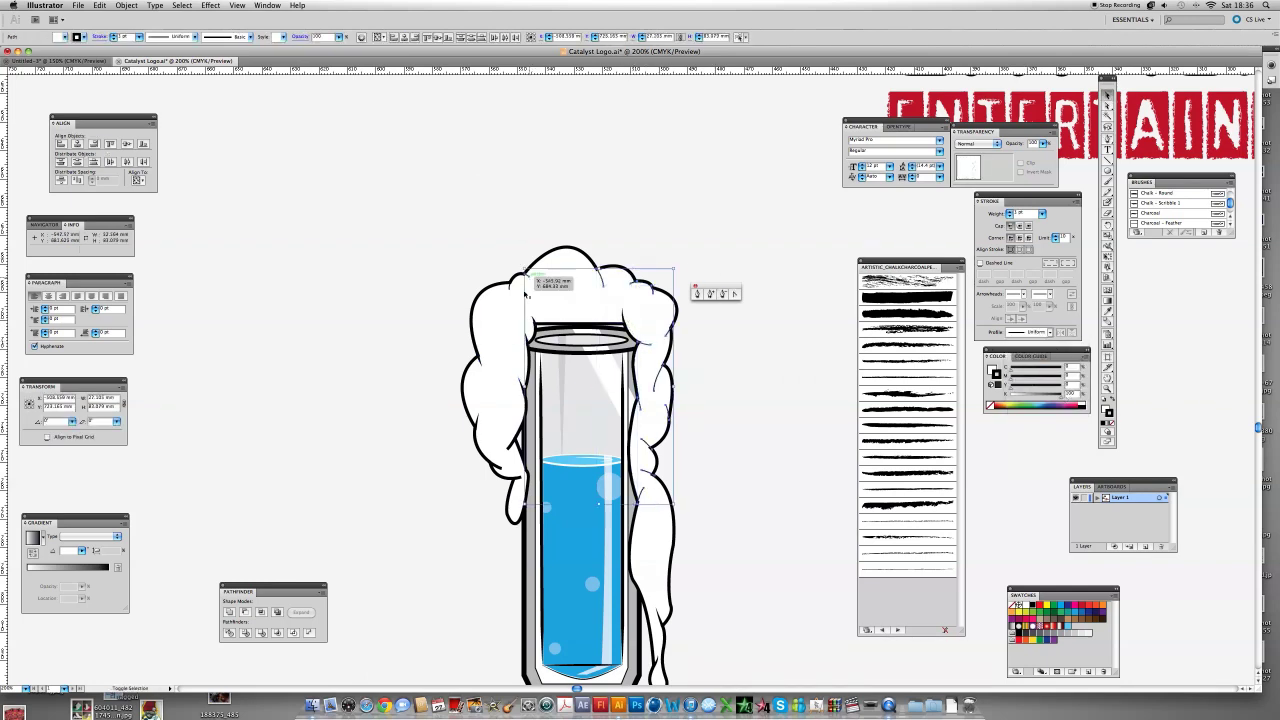
pyautogui.click(731, 386)
pyautogui.hotkey('ctrl', '+')
pyautogui.hotkey('ctrl', '+')
pyautogui.hotkey('ctrl', '+')
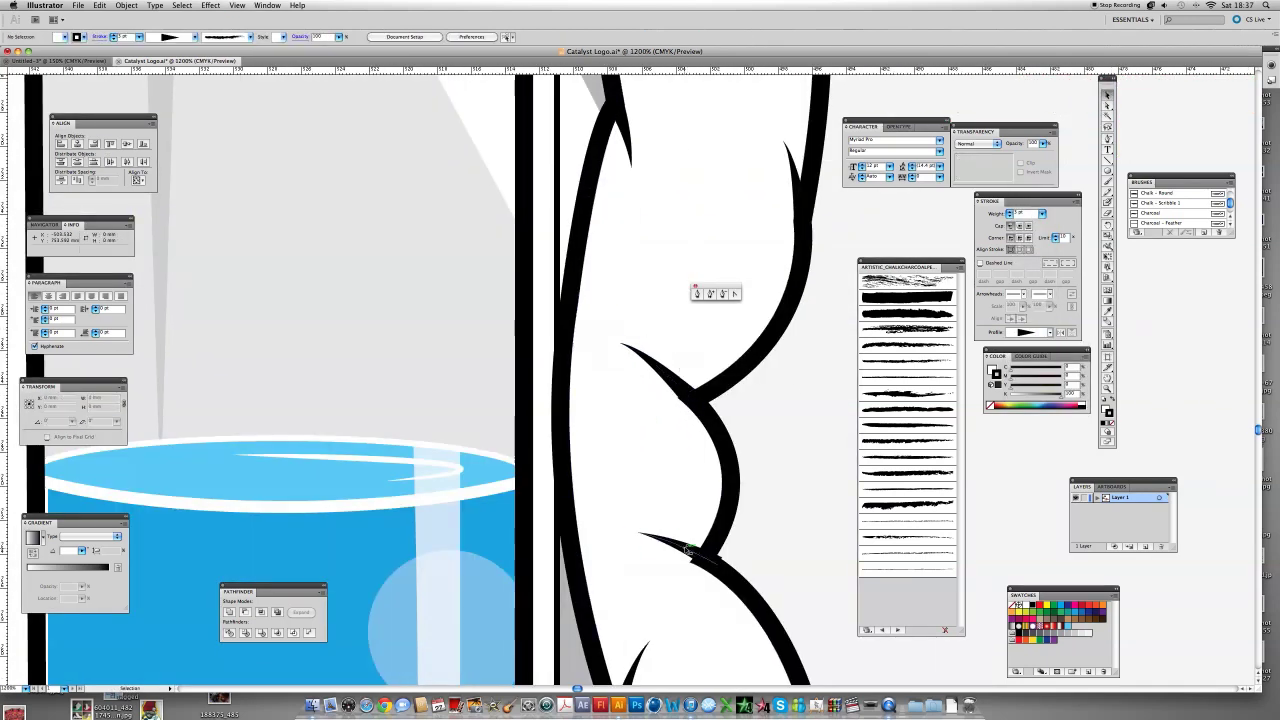
# Step: Rotate a tapered spike to follow the cloud edge and adjust one of its points
pyautogui.moveTo(717, 533); pyautogui.dragTo(725, 537)
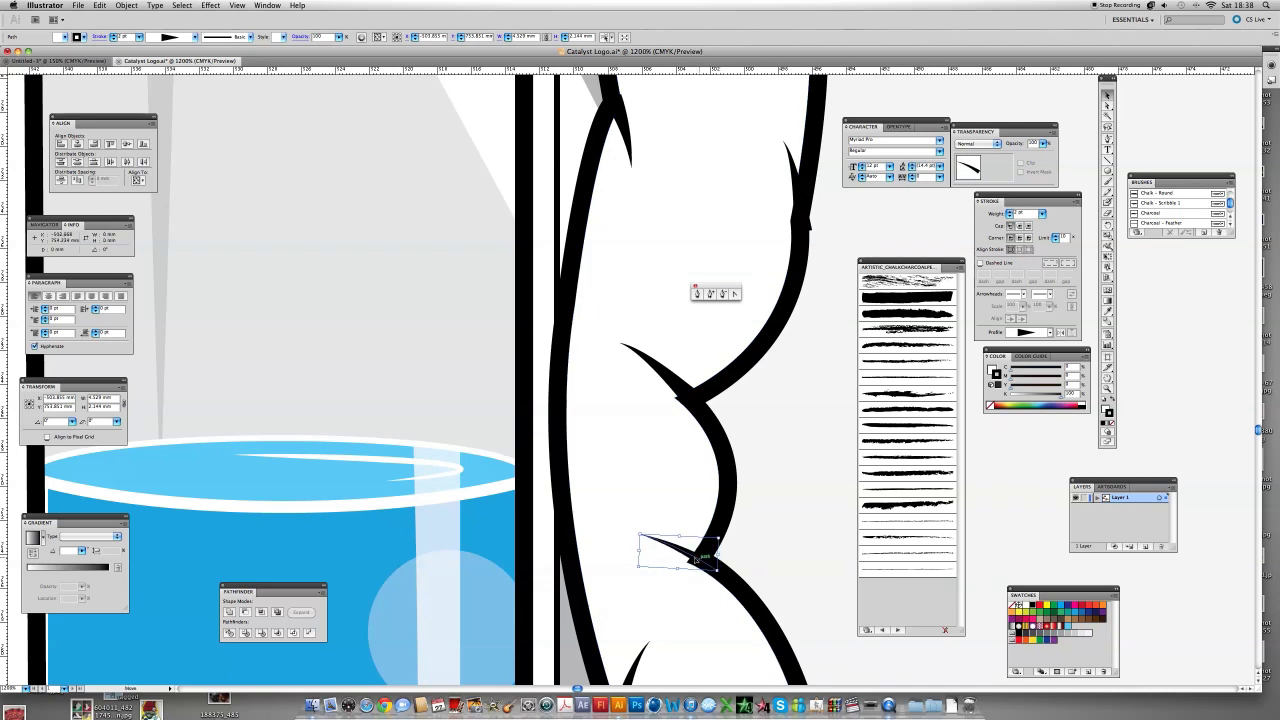
pyautogui.hotkey('ctrl', '+')
pyautogui.hotkey('ctrl', '+')
pyautogui.press('a')
pyautogui.click(660, 342)
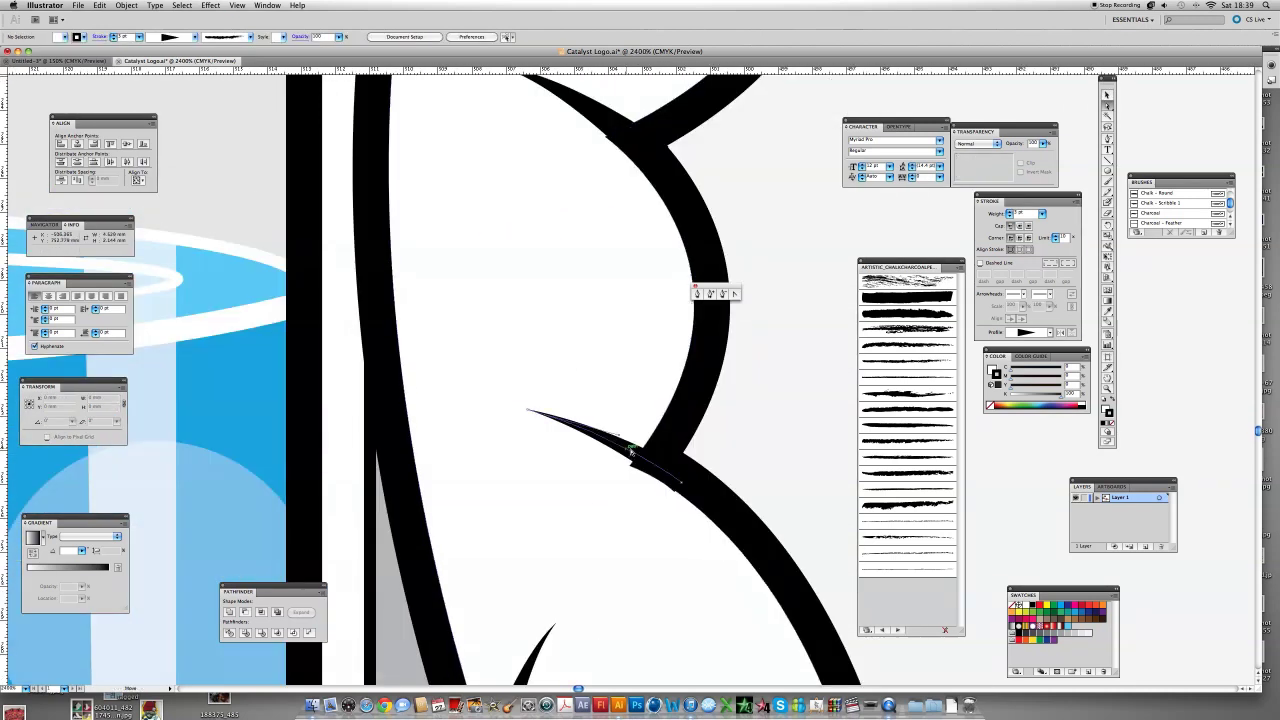
pyautogui.scroll(-5, 525, 255)
# Step: Group the tube and cloud artwork together with Object > Group
pyautogui.press('v')
pyautogui.click(591, 469)
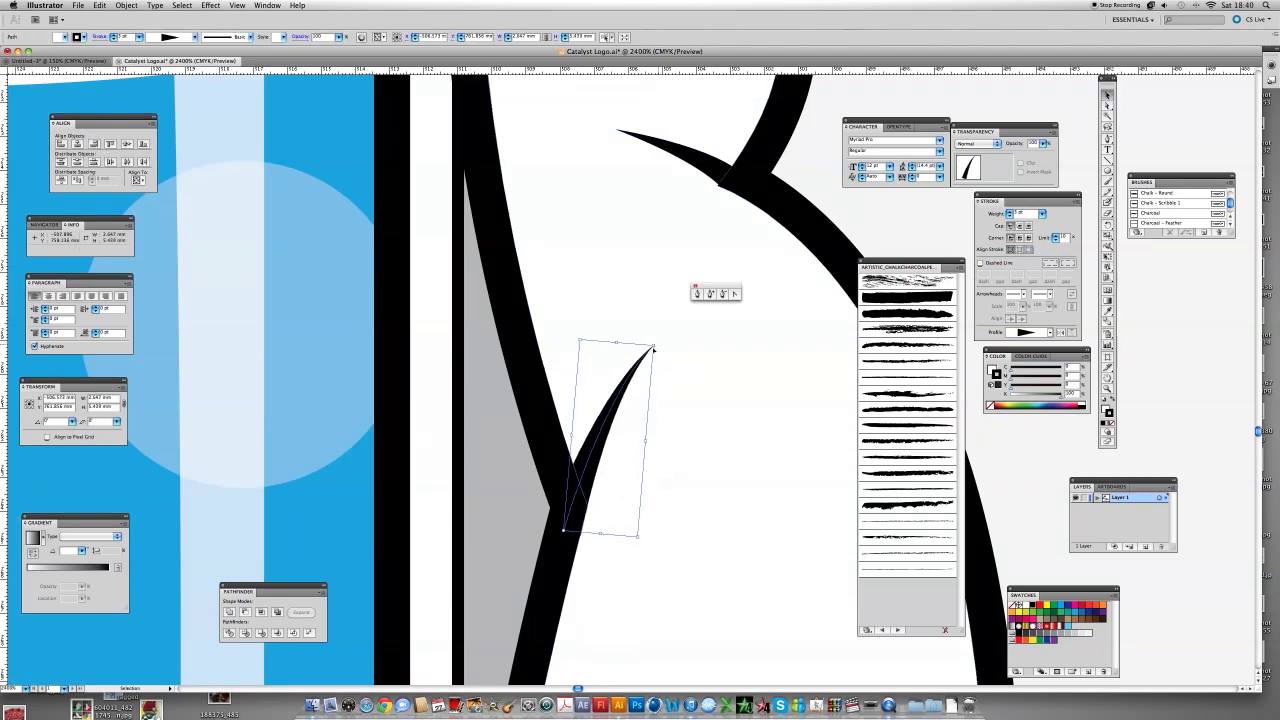
pyautogui.hotkey('ctrl', '-')
pyautogui.hotkey('ctrl', '-')
pyautogui.hotkey('ctrl', '-')
pyautogui.hotkey('ctrl', '-')
pyautogui.hotkey('ctrl', '-')
pyautogui.click(126, 5)
pyautogui.click(140, 40)
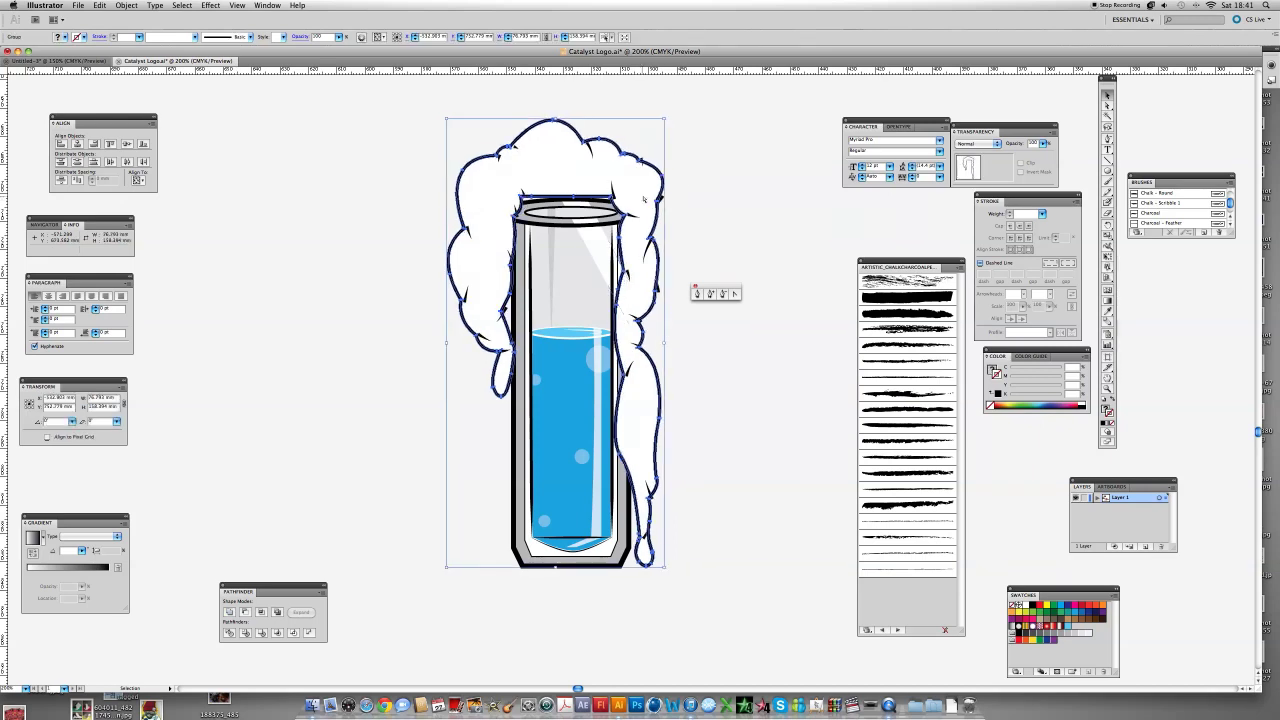
# Step: Move a small spike onto the cloud's right edge
pyautogui.hotkey('ctrl', '+')
pyautogui.hotkey('ctrl', '+')
pyautogui.hotkey('ctrl', '+')
pyautogui.click(672, 470)
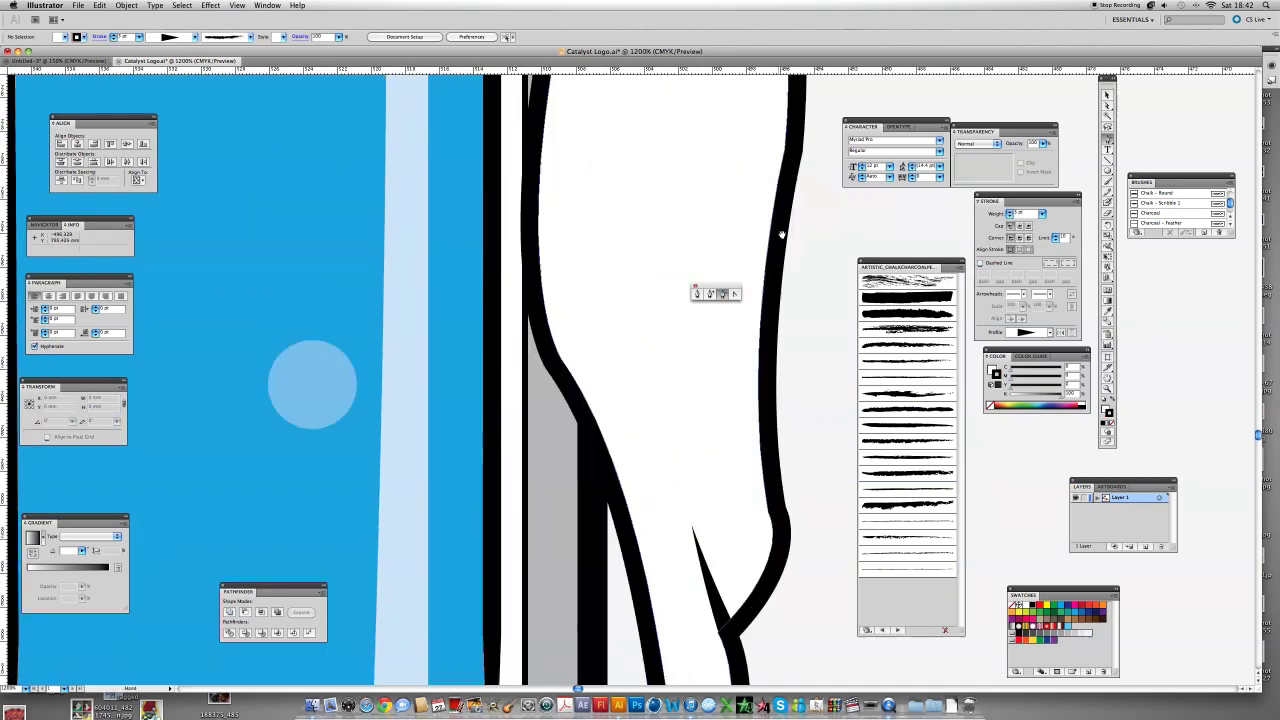
pyautogui.scroll(-10, 695, 403)
pyautogui.moveTo(517, 445)
pyautogui.mouseDown()
pyautogui.moveTo(697, 518)
pyautogui.moveTo(727, 445)
pyautogui.moveTo(678, 432)
pyautogui.mouseUp()
pyautogui.scroll(3, 697, 518)
pyautogui.scroll(5, 660, 450)
pyautogui.scroll(3, 727, 445)
pyautogui.hscroll(5, 700, 420)
pyautogui.scroll(-3, 710, 437)
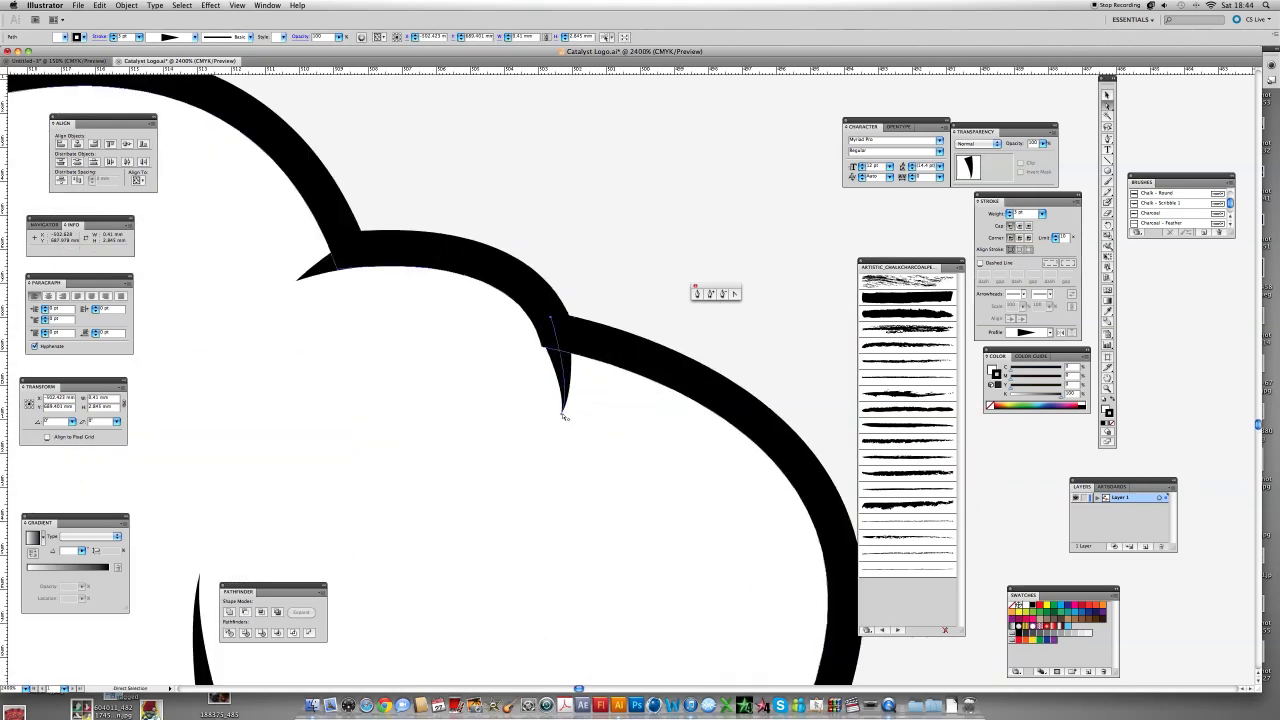
# Step: Select the spike at the cloud's top-left and pan to the cloud's left edge
pyautogui.hotkey('ctrl', '=')
pyautogui.click(285, 300)
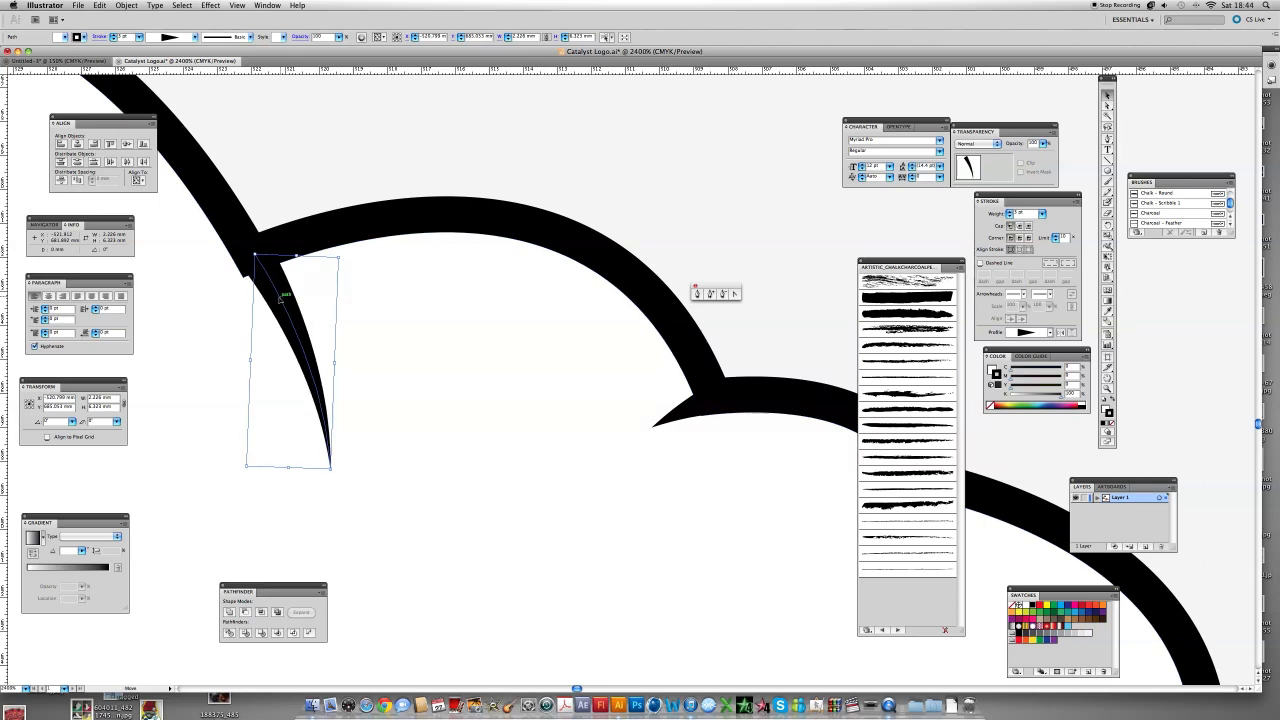
pyautogui.hotkey('ctrl', '-')
pyautogui.moveTo(389, 275); pyautogui.dragTo(553, 179)
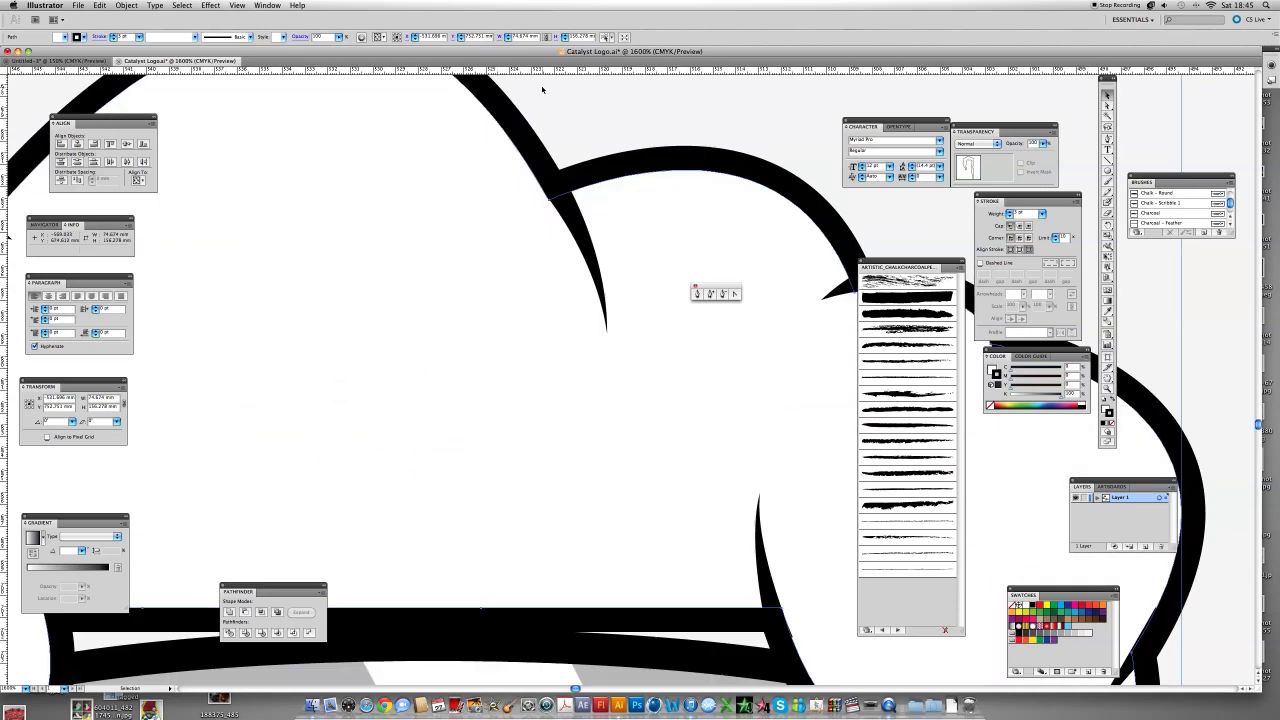
pyautogui.hscroll(-10, 584, 345)
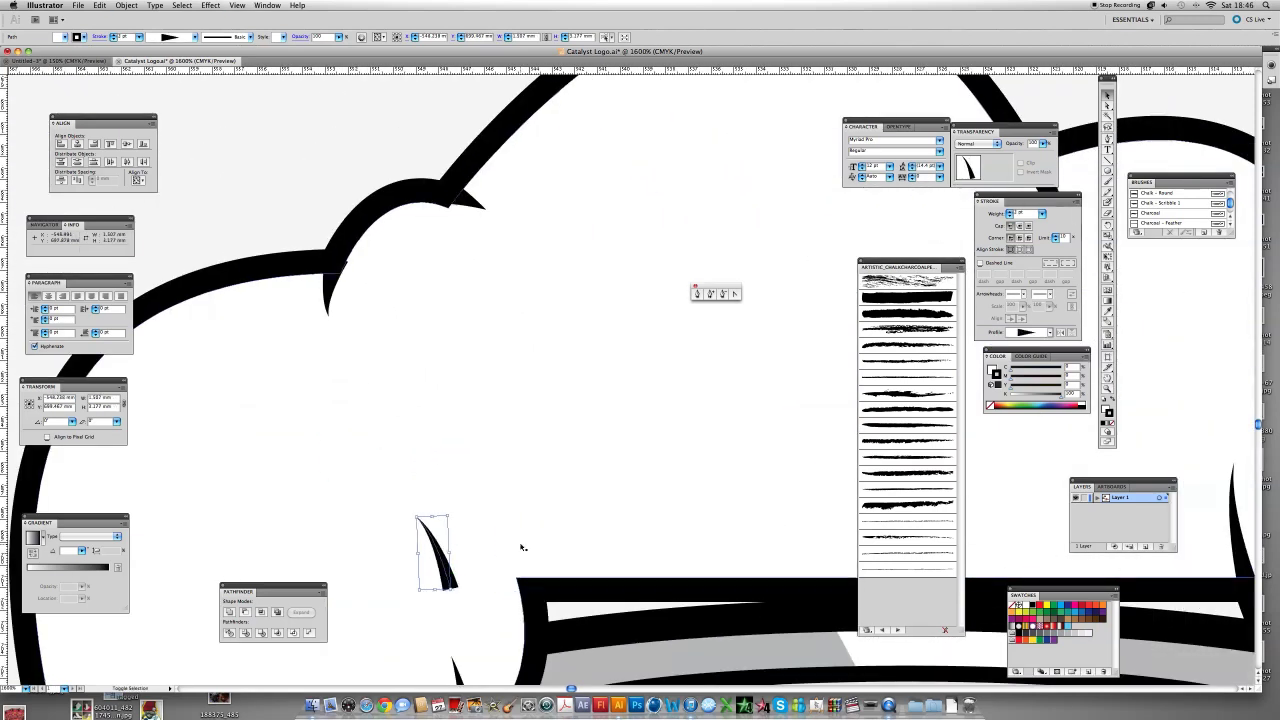
pyautogui.hscroll(-5, 468, 206)
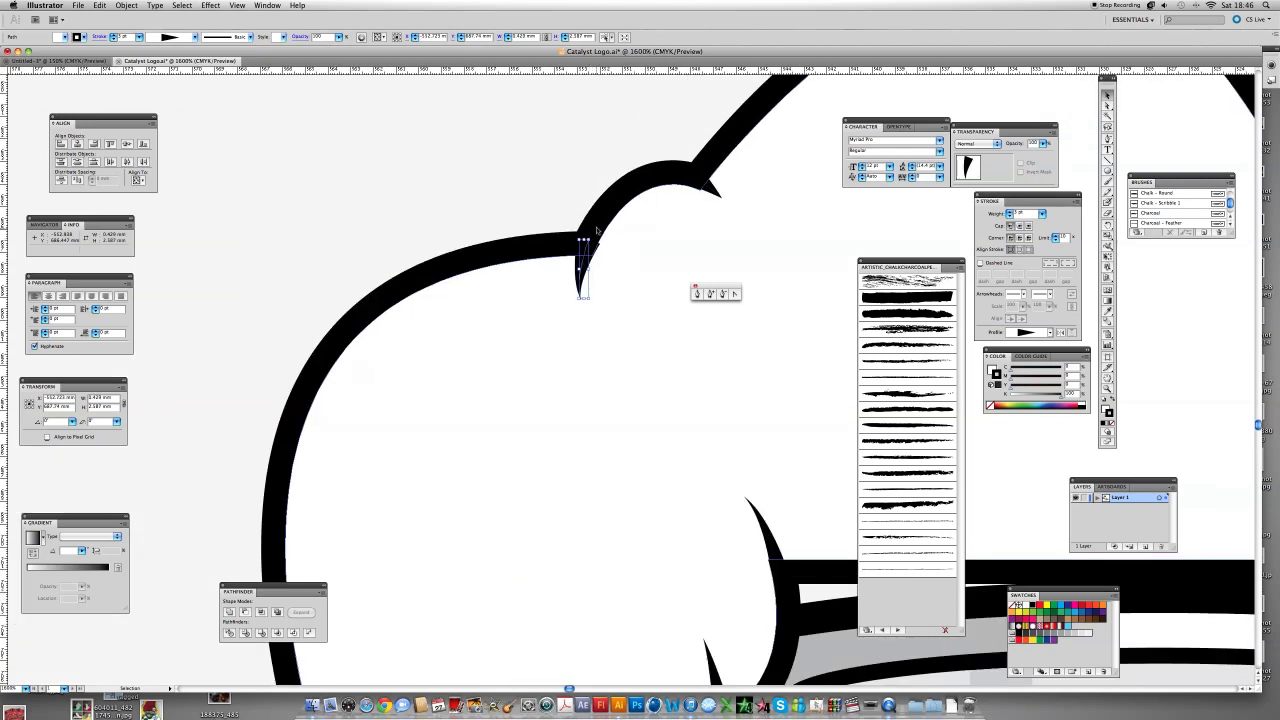
pyautogui.hscroll(-5, 597, 230)
pyautogui.scroll(-5, 563, 403)
# Step: Reposition another spike along the cloud's inner curve
pyautogui.click(560, 320)
pyautogui.scroll(-4, 560, 320)
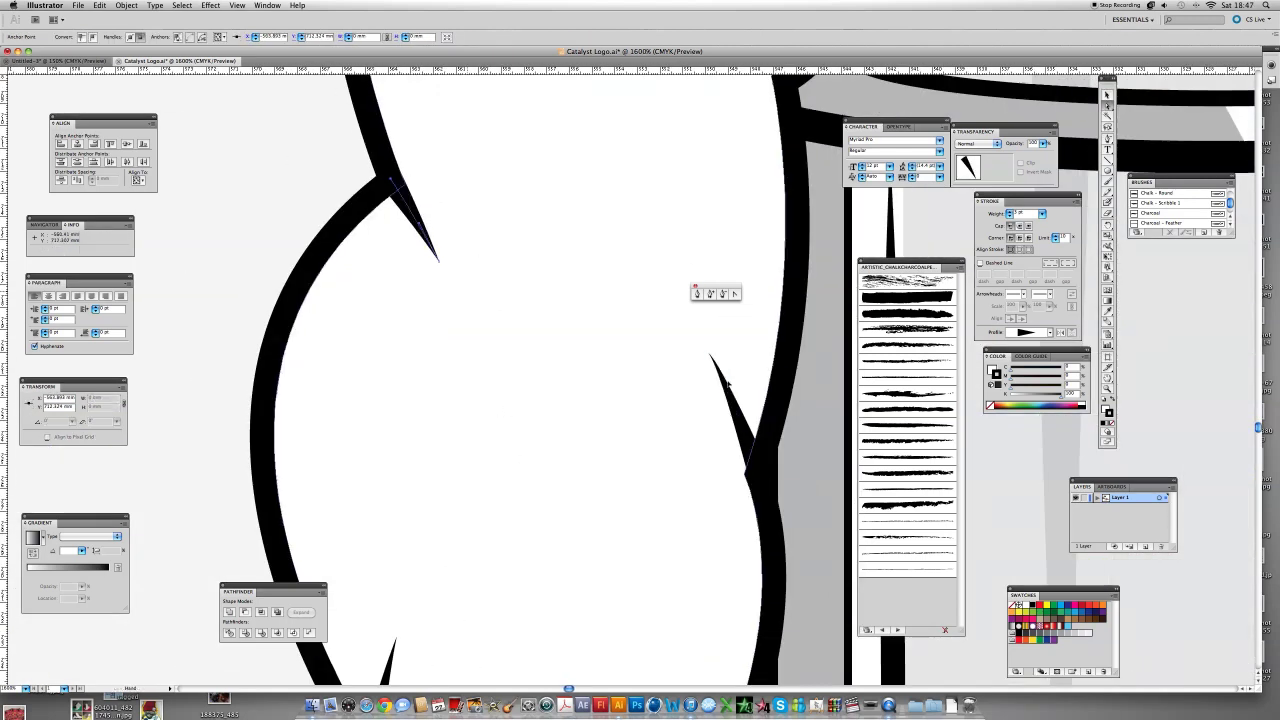
pyautogui.scroll(-5, 543, 380)
pyautogui.scroll(-5, 620, 460)
pyautogui.scroll(-5, 700, 460)
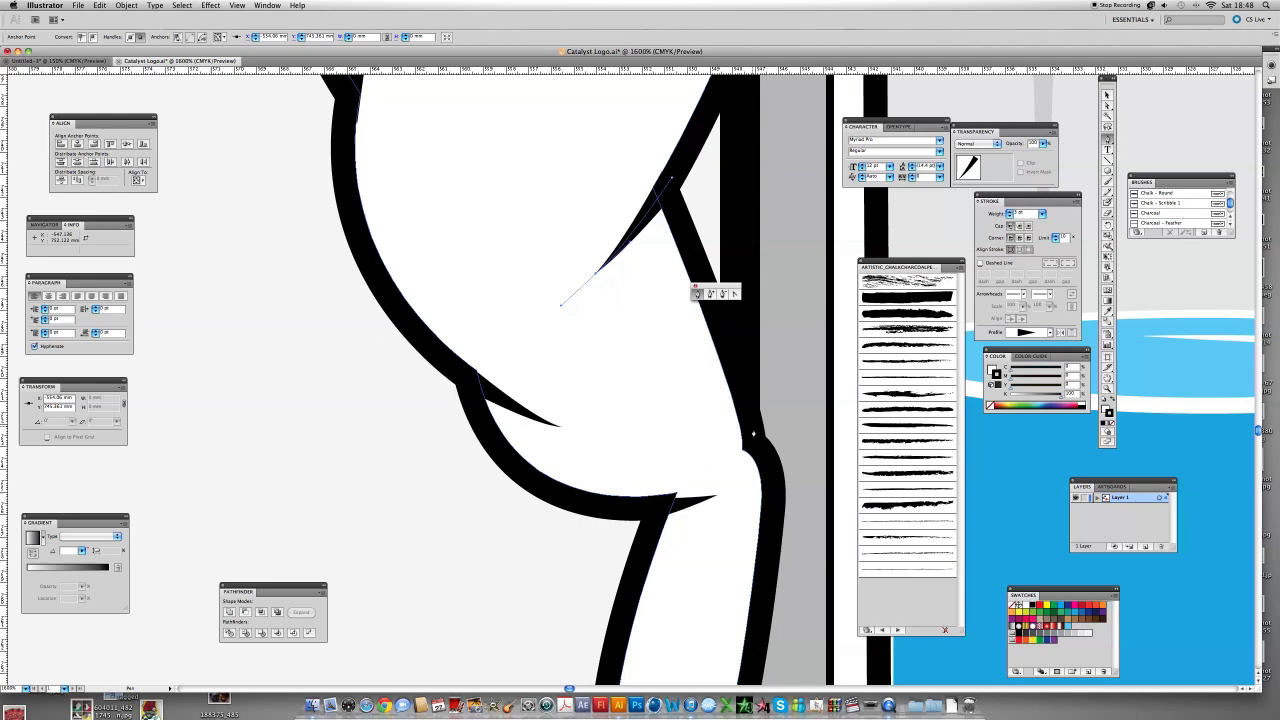
pyautogui.press('v')
pyautogui.moveTo(717, 484); pyautogui.dragTo(678, 464)
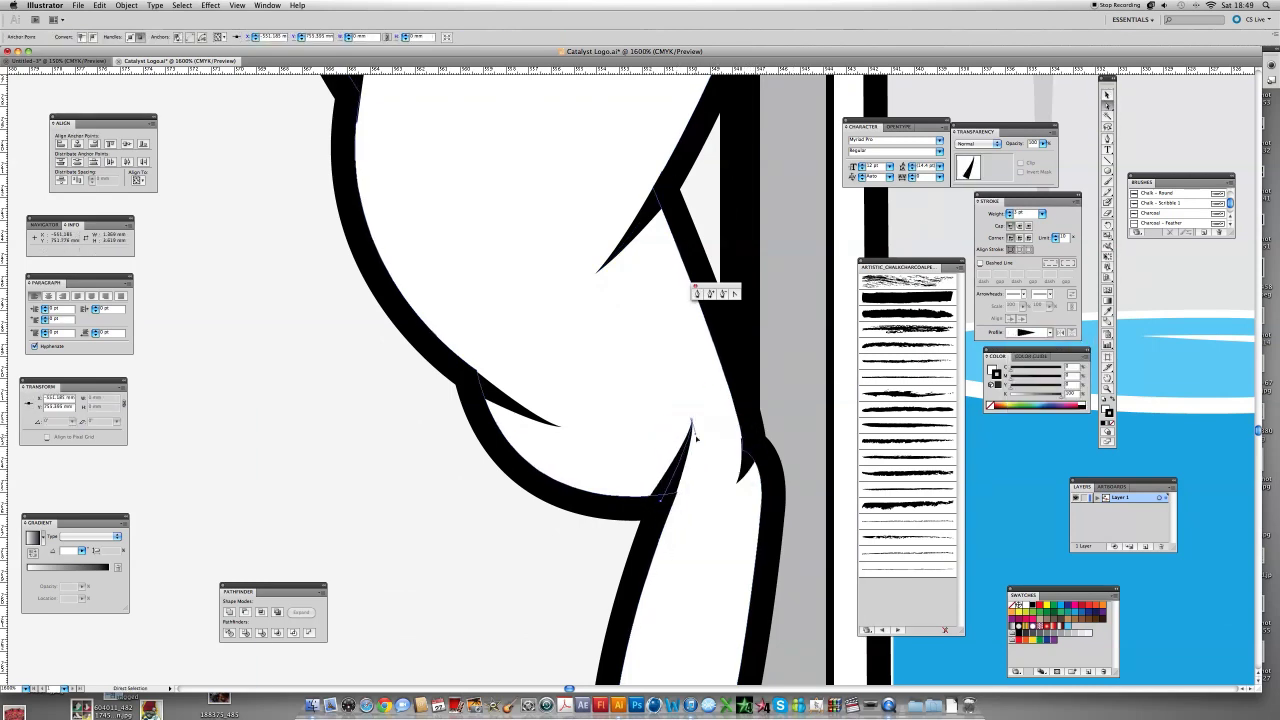
pyautogui.scroll(-10, 528, 403)
pyautogui.scroll(5, 484, 228)
# Step: Reshape the tube rim's top edge into an oval, then undo a stray pasted circle
pyautogui.moveTo(484, 228); pyautogui.dragTo(738, 222)
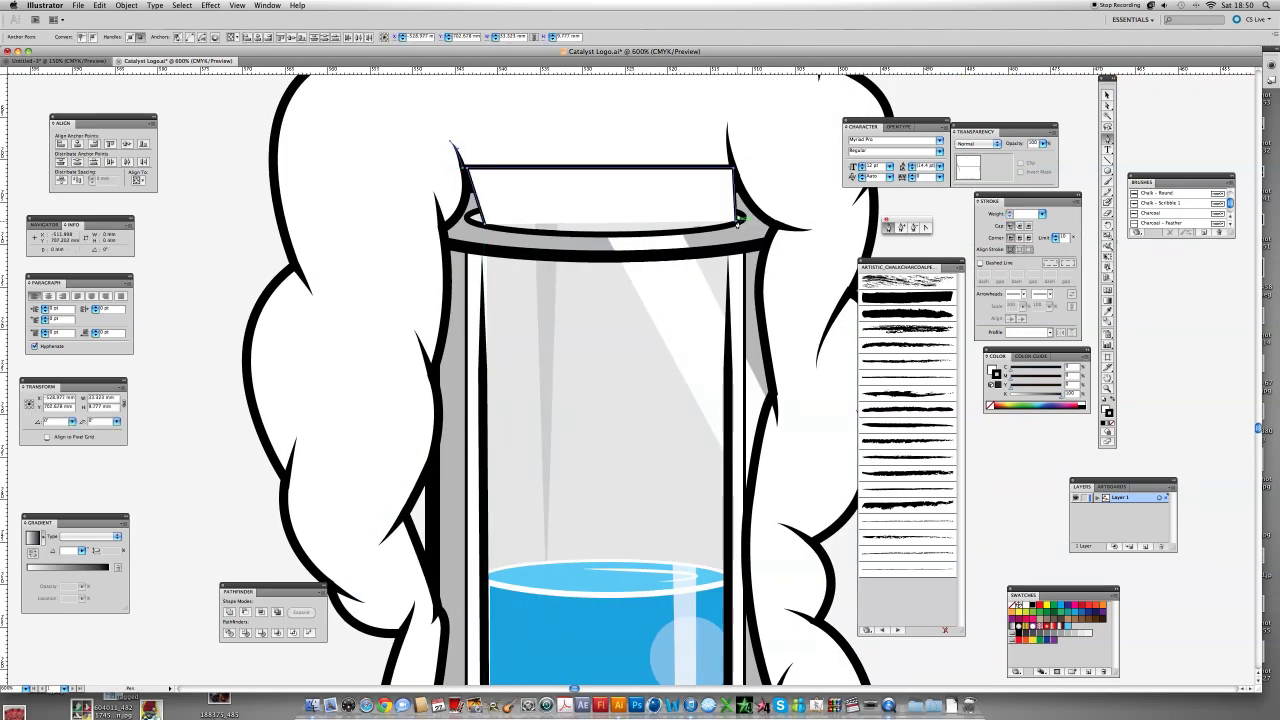
pyautogui.moveTo(646, 174); pyautogui.dragTo(811, 199)
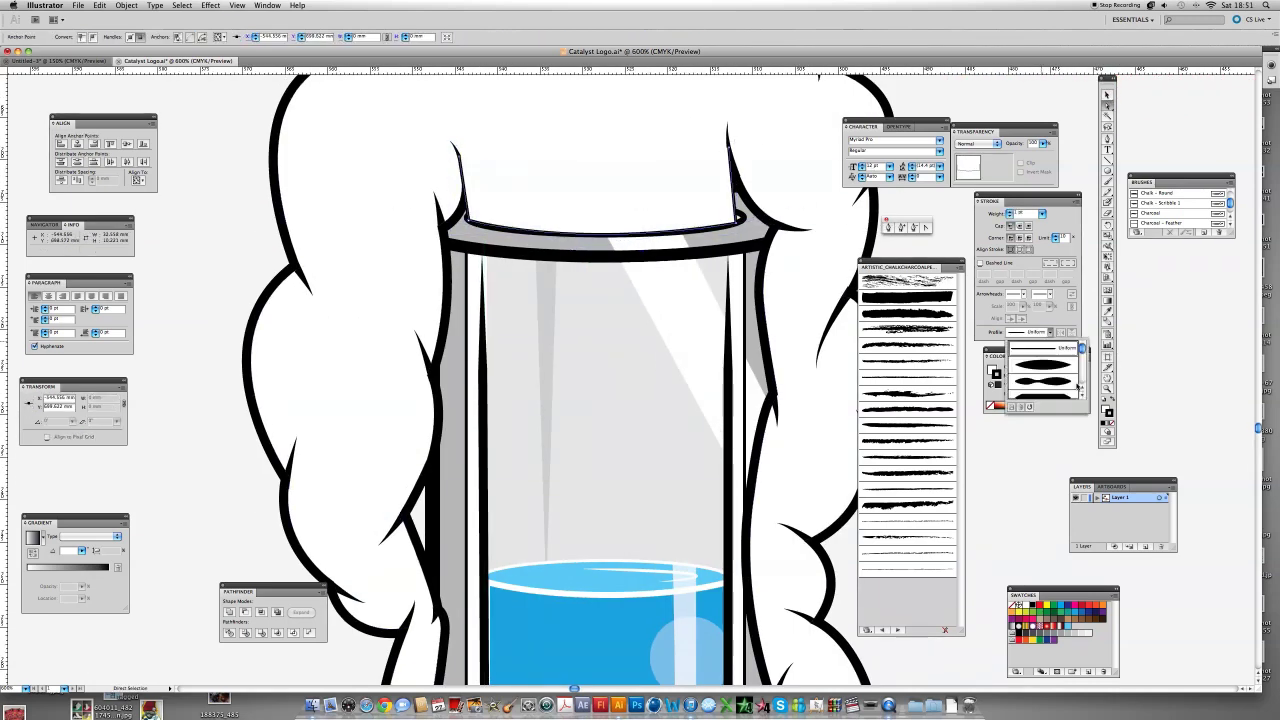
pyautogui.click(462, 177)
pyautogui.hotkey('ctrl', '-')
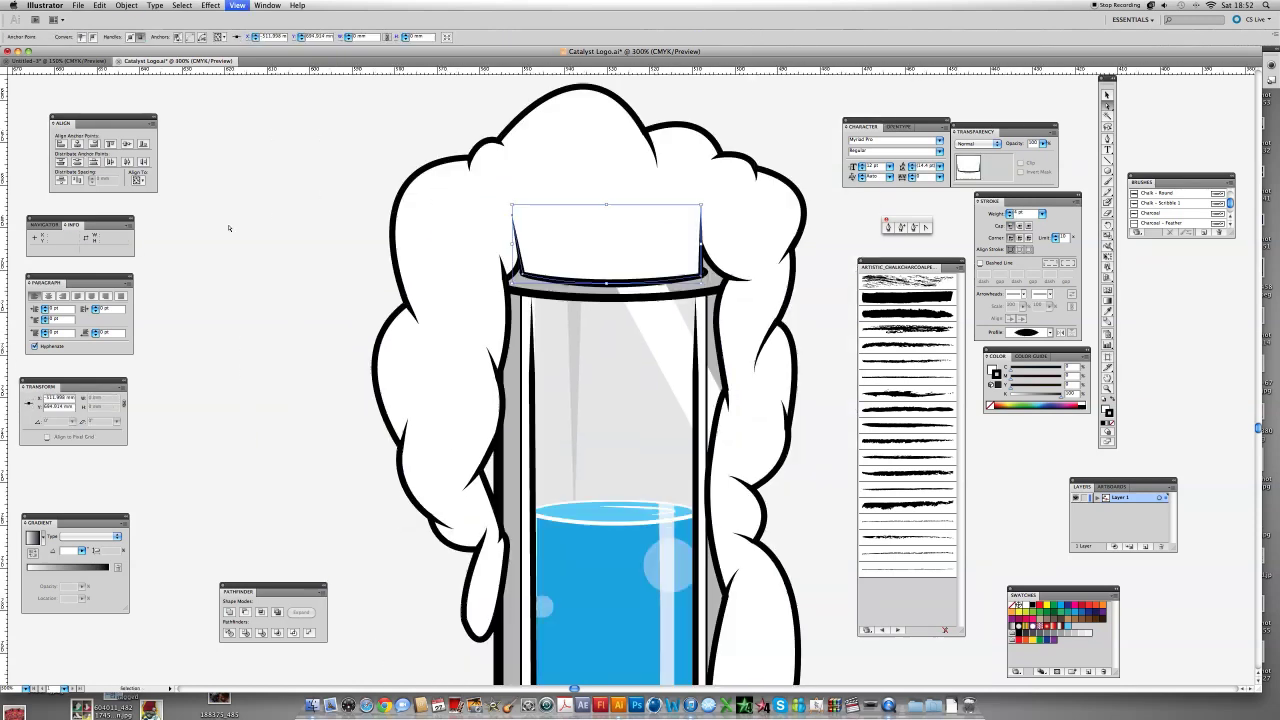
pyautogui.hotkey('ctrl', '-')
pyautogui.hotkey('ctrl', 'v')
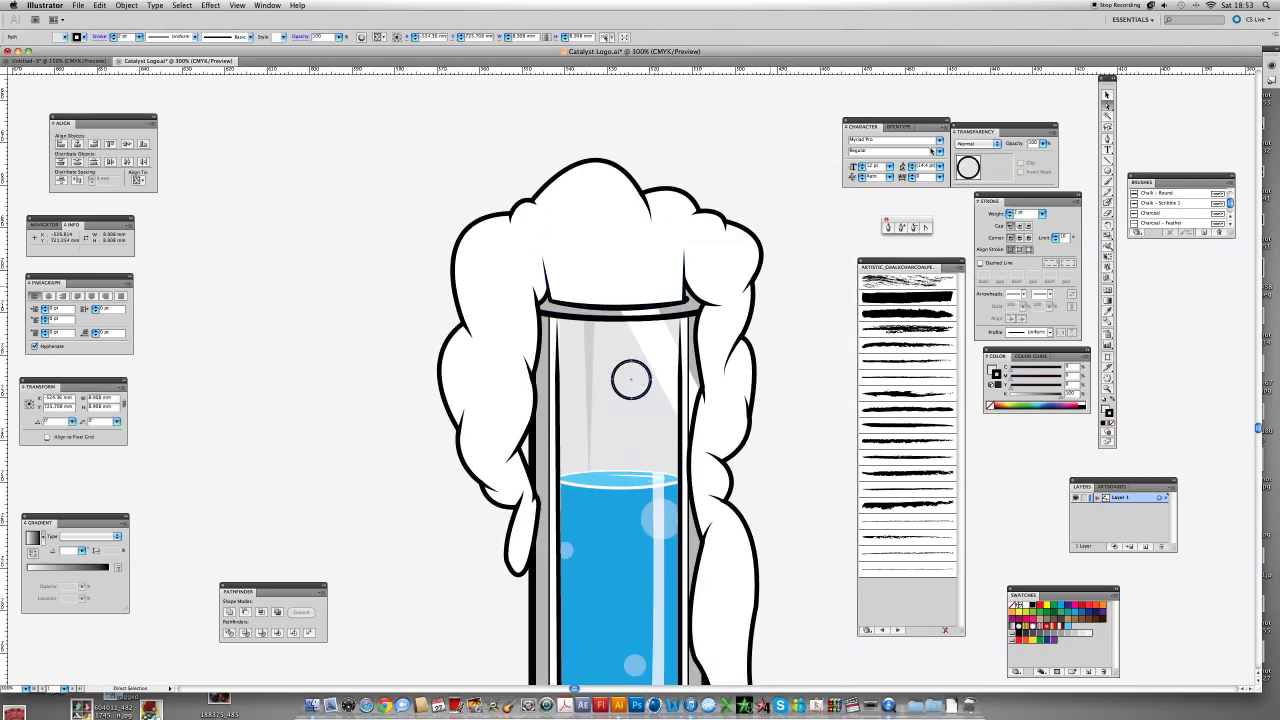
pyautogui.hotkey('ctrl', 'z')
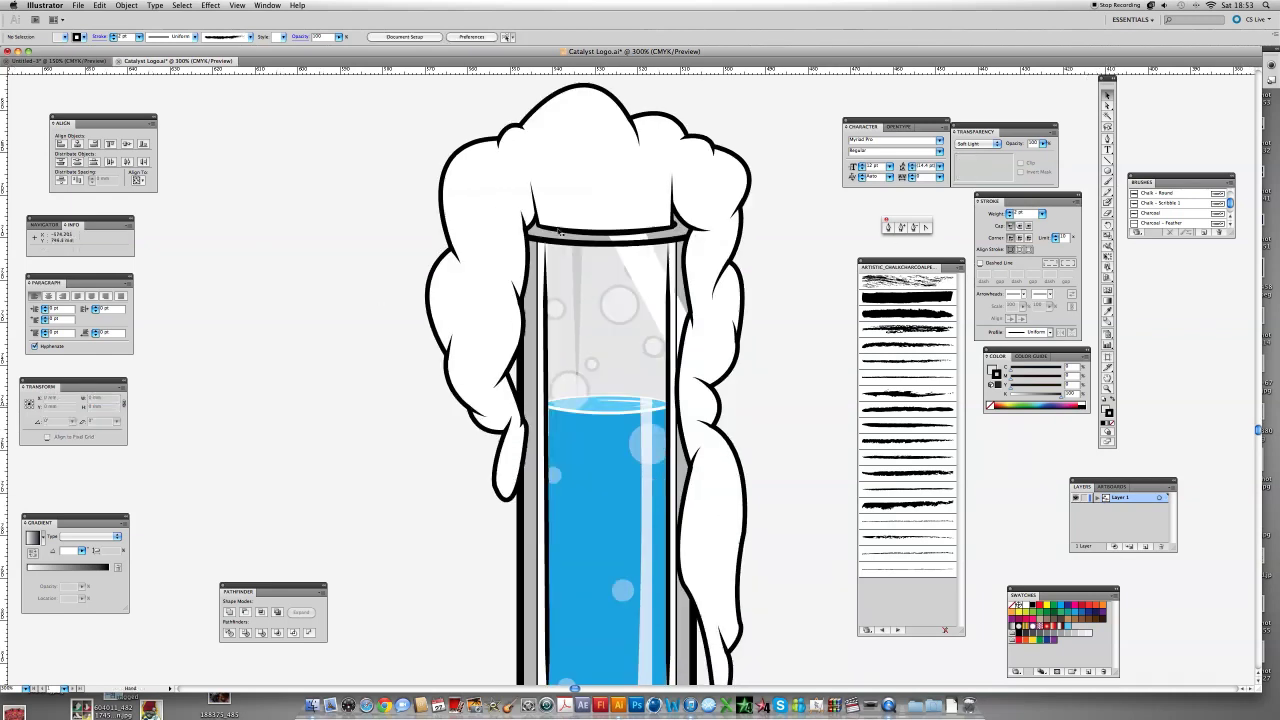
pyautogui.hotkey('ctrl', 'z')
pyautogui.hotkey('ctrl', 'z')
pyautogui.hotkey('ctrl', 'z')
pyautogui.hotkey('ctrl', 'z')
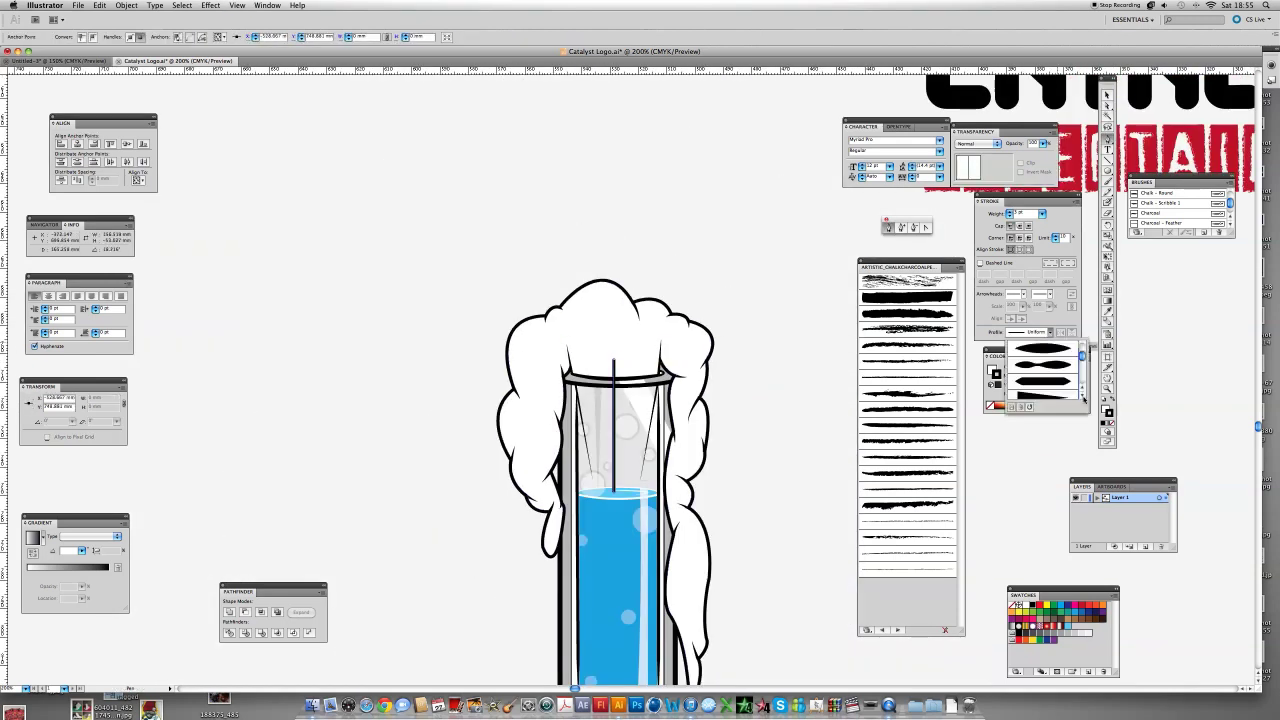
# Step: Give the tube's glint line a tapered width profile and shift its top end left
pyautogui.click(1080, 396)
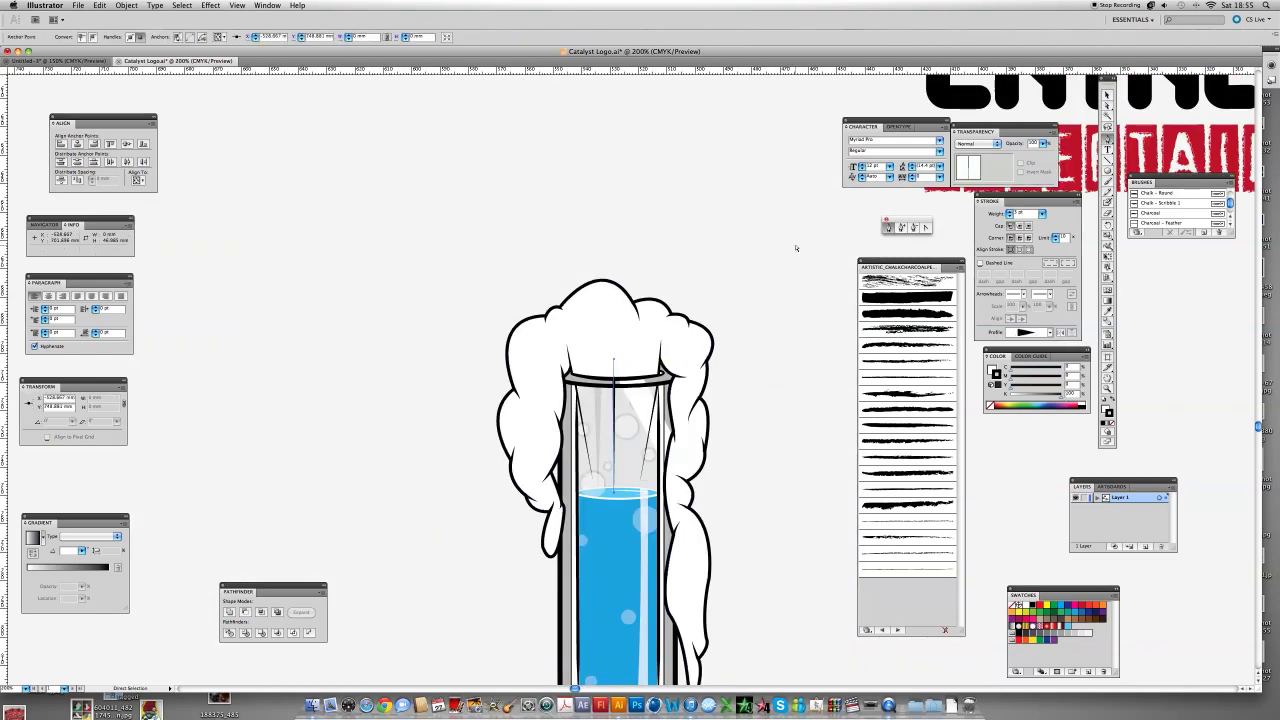
pyautogui.scroll(3, 612, 310)
pyautogui.moveTo(620, 297); pyautogui.dragTo(581, 300)
pyautogui.scroll(-1, 620, 343)
pyautogui.scroll(-1, 620, 343)
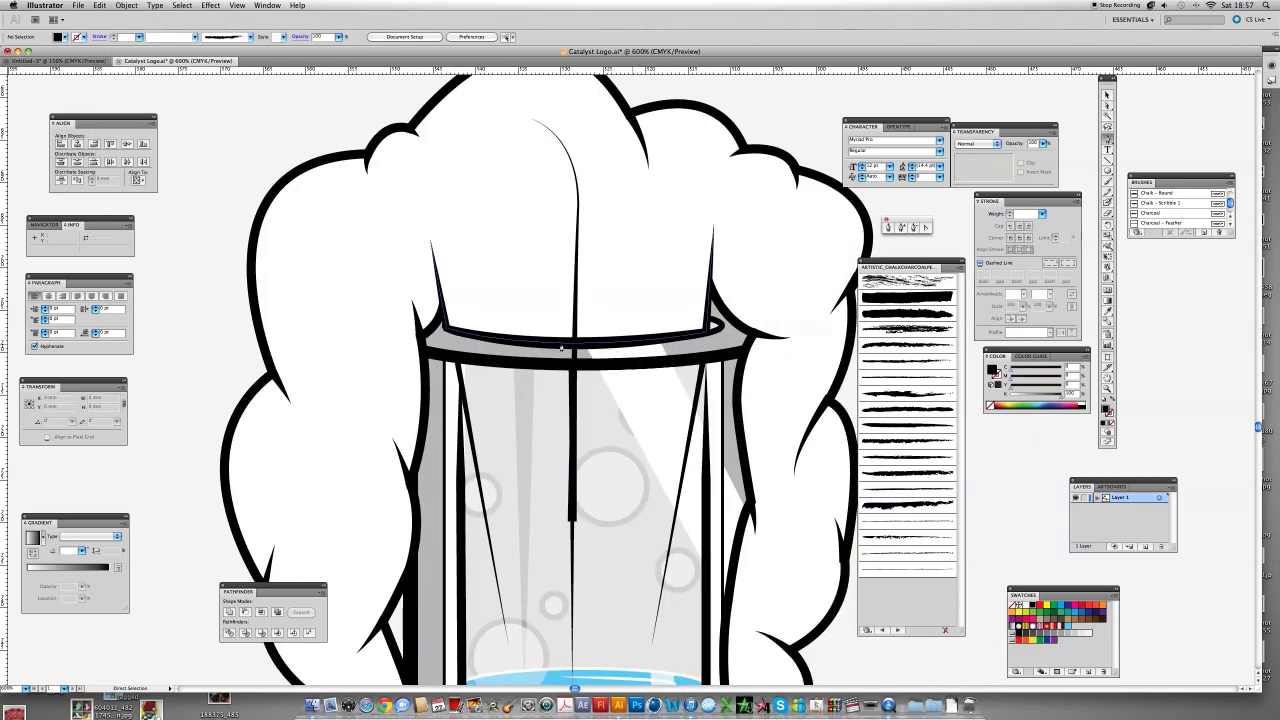
pyautogui.scroll(-3, 620, 343)
pyautogui.scroll(4, 640, 403)
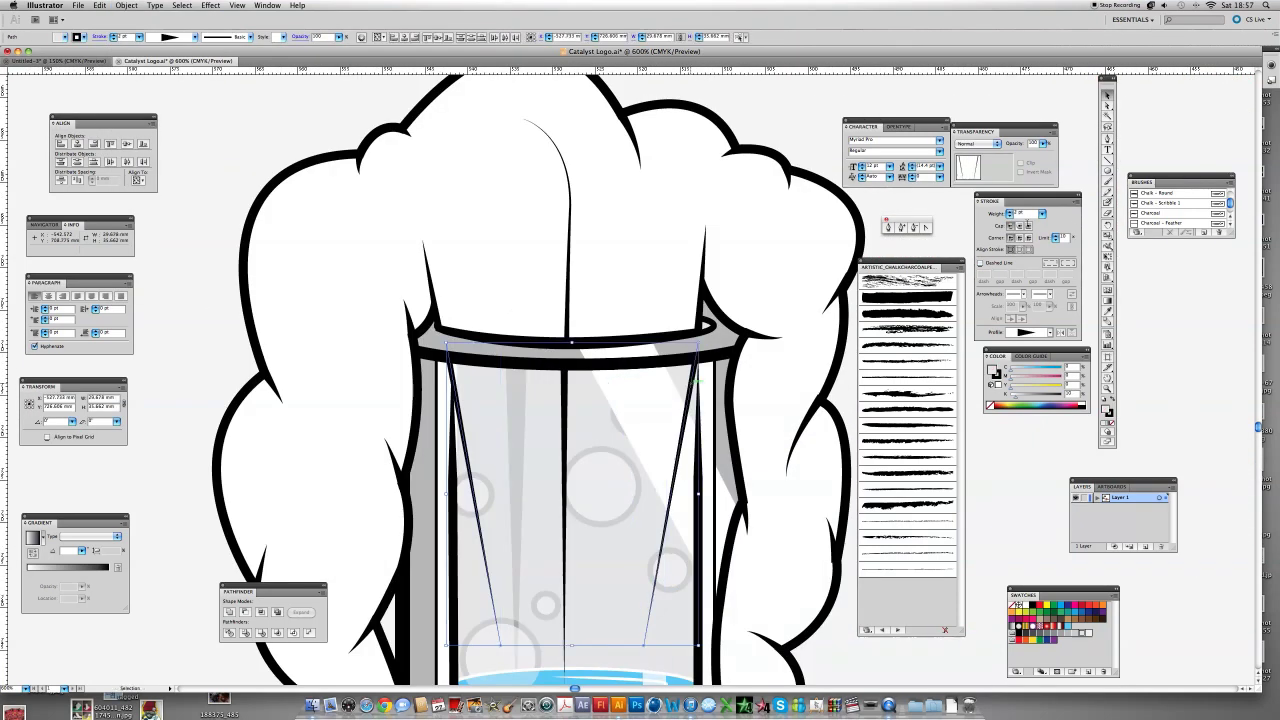
pyautogui.scroll(-4, 600, 380)
pyautogui.scroll(3, 620, 420)
# Step: Adjust anchor points of the translucent label shape over the blue liquid
pyautogui.click(634, 443)
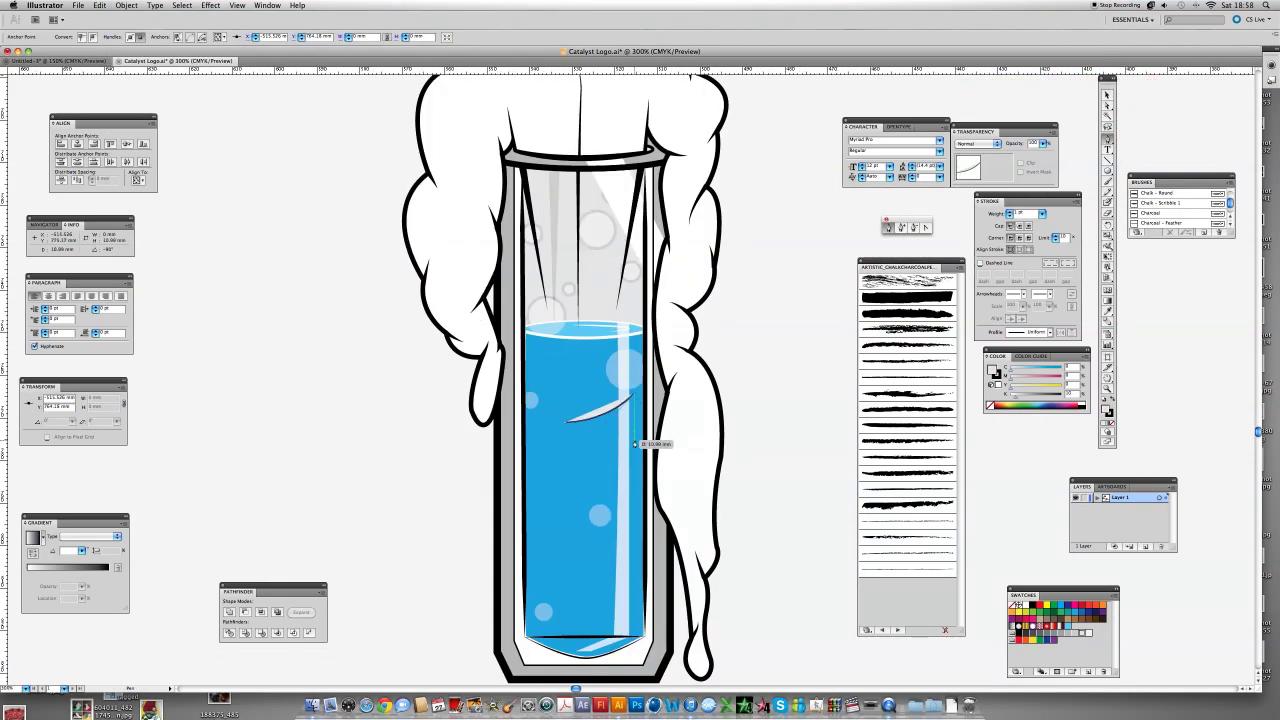
pyautogui.moveTo(600, 455); pyautogui.dragTo(600, 497)
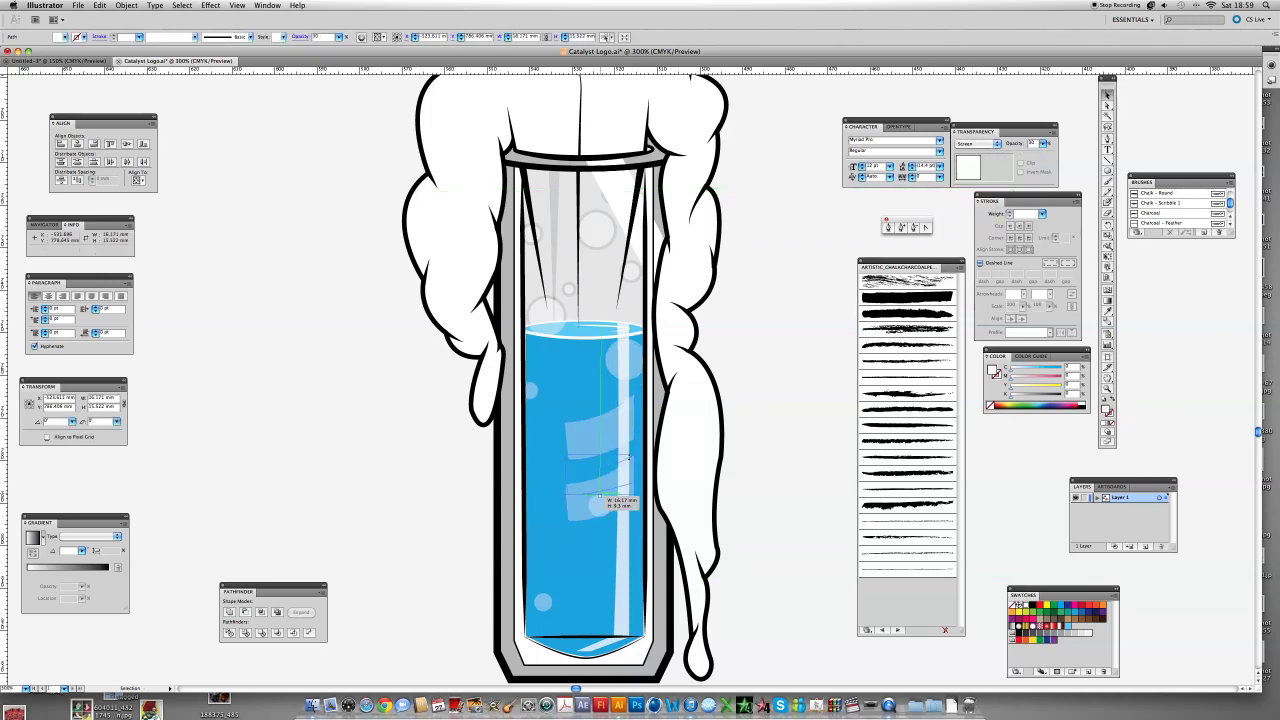
pyautogui.scroll(3, 634, 470)
pyautogui.click(671, 490)
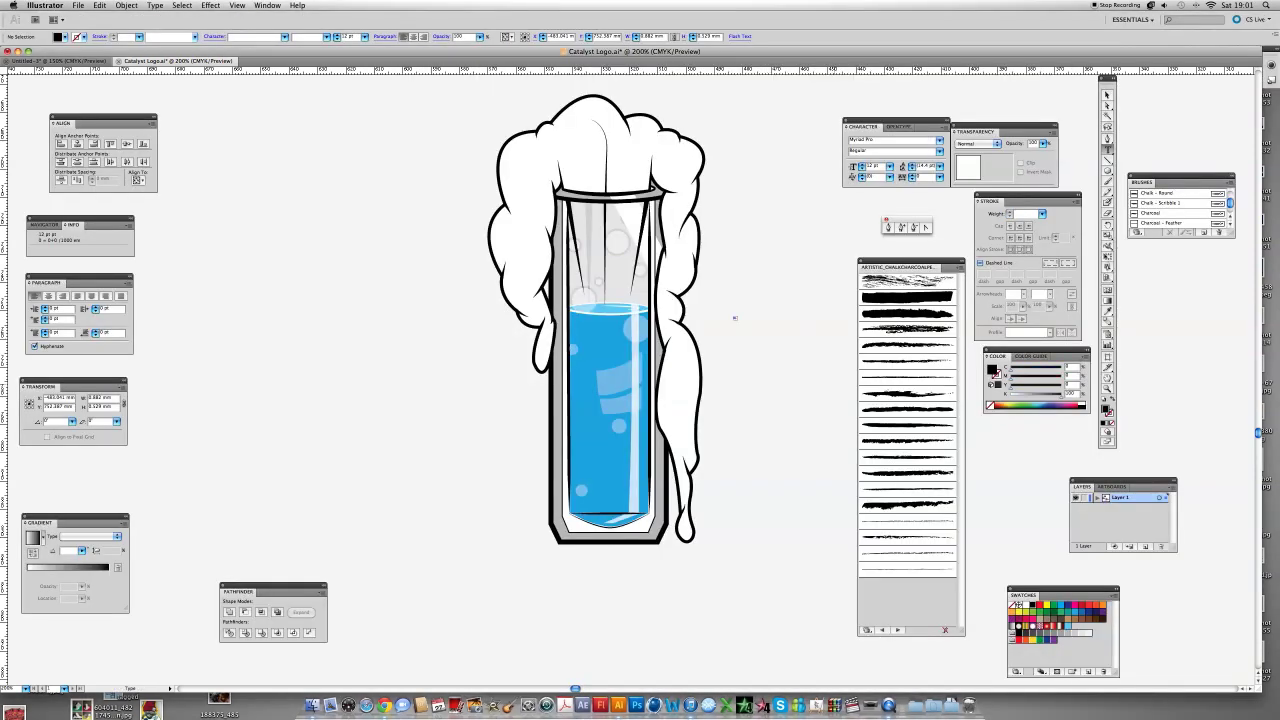
pyautogui.moveTo(201, 361); pyautogui.dragTo(517, 496)
pyautogui.write('1234567890')
pyautogui.click(940, 139)
pyautogui.click(1000, 589)
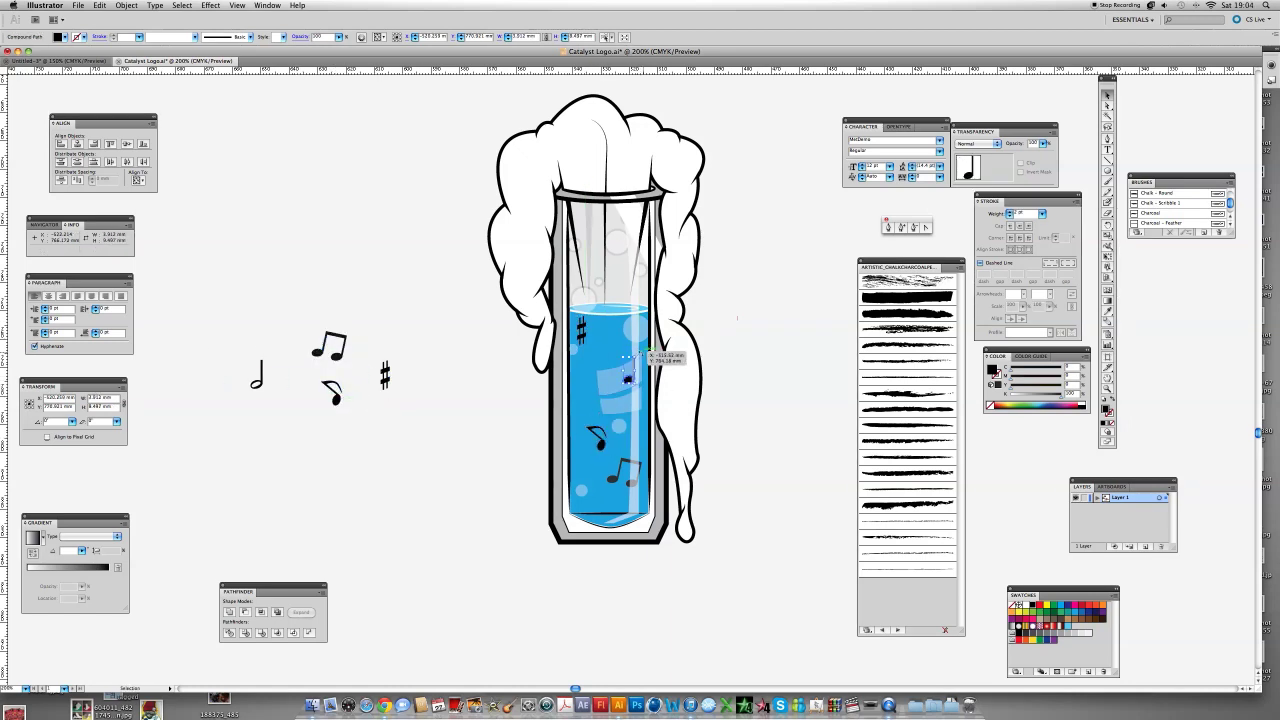
# Step: Copy the double-eighth note into the tube and select the loose notes beside it
pyautogui.click(329, 346)
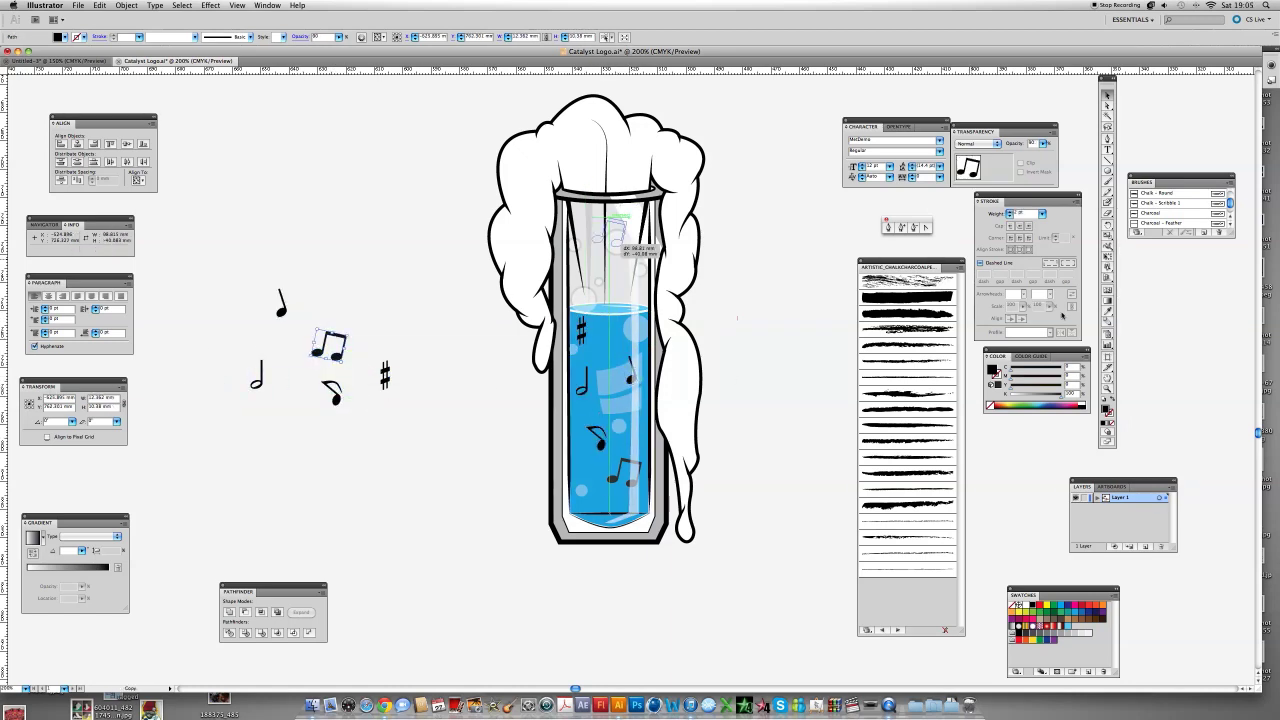
pyautogui.moveTo(615, 238); pyautogui.dragTo(610, 242)
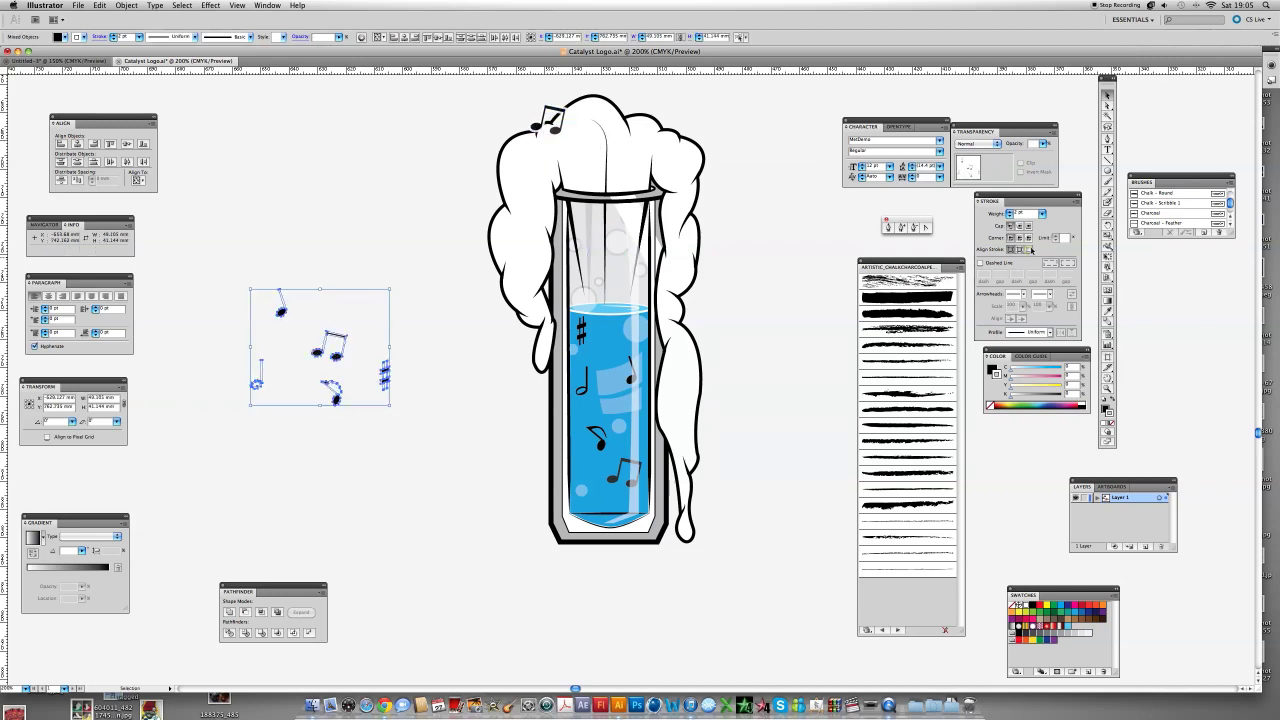
pyautogui.moveTo(598, 215)
pyautogui.mouseDown()
pyautogui.moveTo(648, 380)
pyautogui.moveTo(605, 305)
pyautogui.mouseUp()
# Step: Build a yellow triangle starburst and enlarge it behind the cloud top
pyautogui.press('super+z')
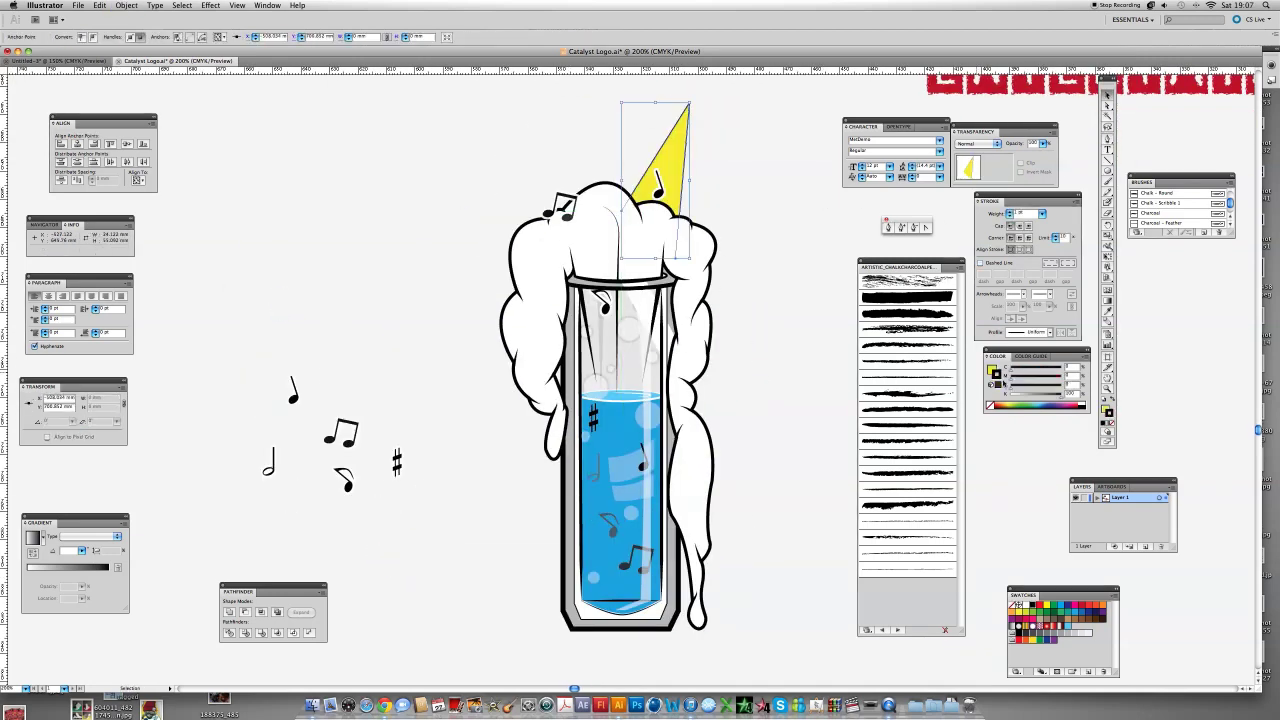
pyautogui.moveTo(660, 170); pyautogui.dragTo(555, 170)
pyautogui.moveTo(560, 120); pyautogui.dragTo(490, 170)
pyautogui.moveTo(660, 170); pyautogui.dragTo(690, 200)
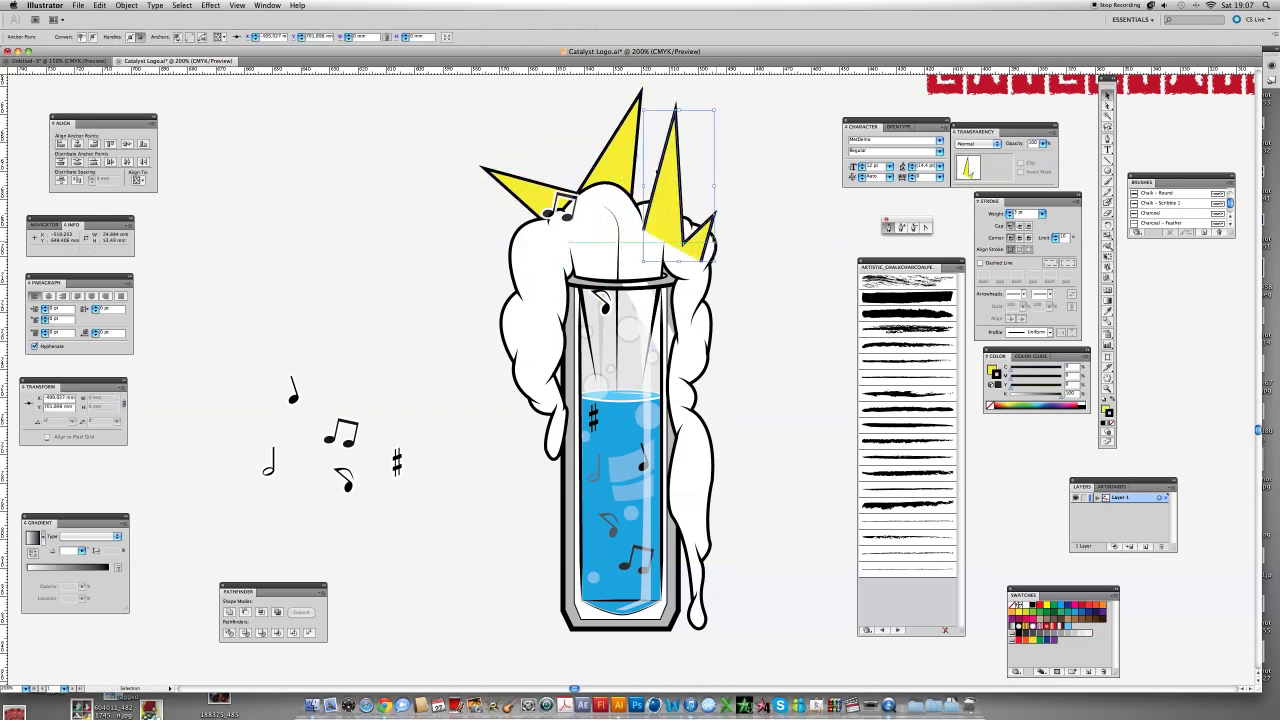
pyautogui.moveTo(676, 108); pyautogui.dragTo(664, 118)
pyautogui.click(698, 200)
pyautogui.moveTo(698, 200); pyautogui.dragTo(540, 130)
pyautogui.moveTo(562, 212)
pyautogui.mouseDown()
pyautogui.moveTo(272, 172)
pyautogui.moveTo(614, 212)
pyautogui.moveTo(600, 215)
pyautogui.mouseUp()
pyautogui.moveTo(700, 110); pyautogui.dragTo(760, 80)
pyautogui.click(760, 320)
pyautogui.moveTo(692, 290); pyautogui.dragTo(665, 260)
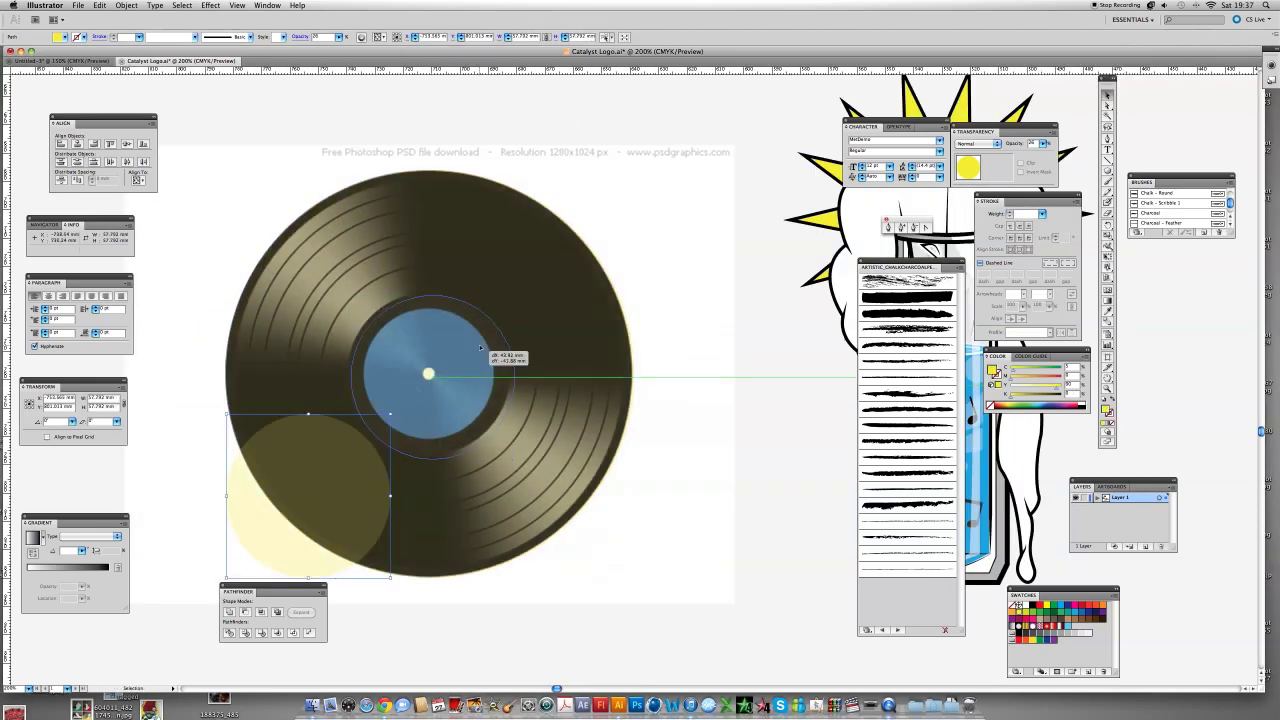
# Step: Give the grey record disc a diagonal black-to-white gradient and draw a ringed circle beside it
pyautogui.press('g')
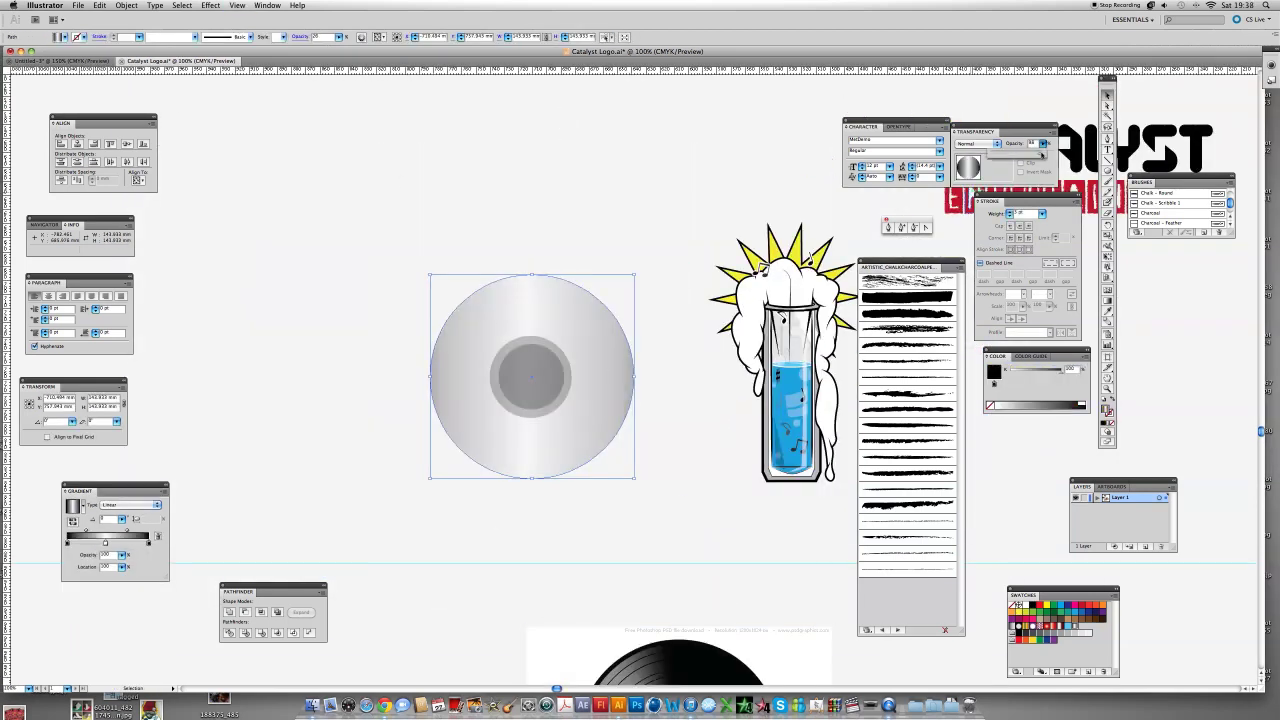
pyautogui.moveTo(471, 254); pyautogui.dragTo(588, 486)
pyautogui.moveTo(656, 270); pyautogui.dragTo(437, 438)
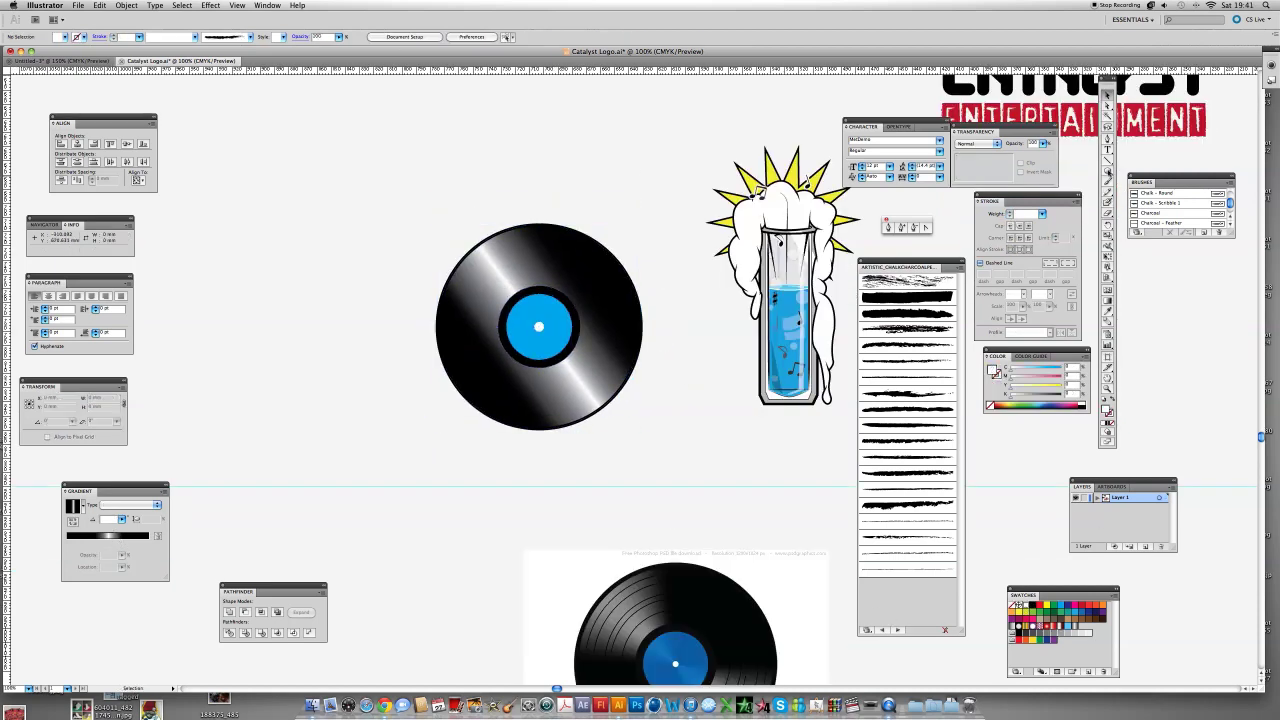
pyautogui.moveTo(397, 296); pyautogui.dragTo(311, 215)
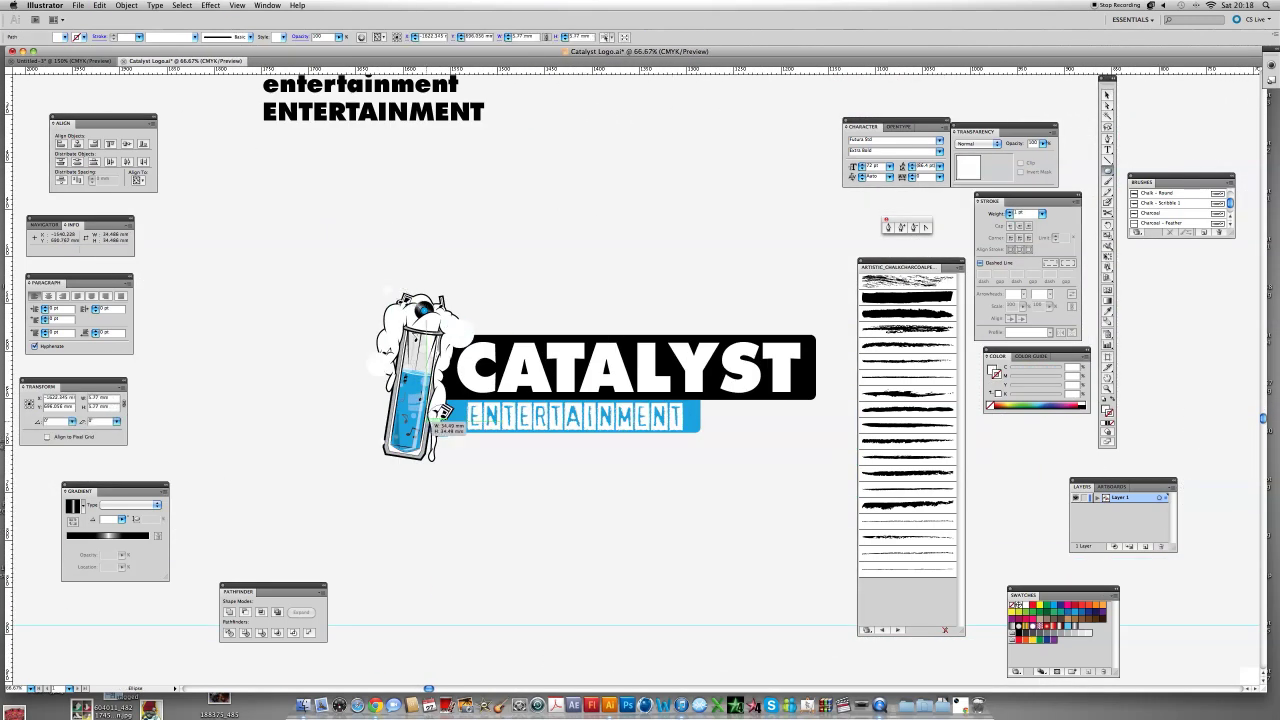
# Step: Switch to the Selection tool (V) with the tube beside the CATALYST and ENTERTAINMENT bars
pyautogui.press('v')
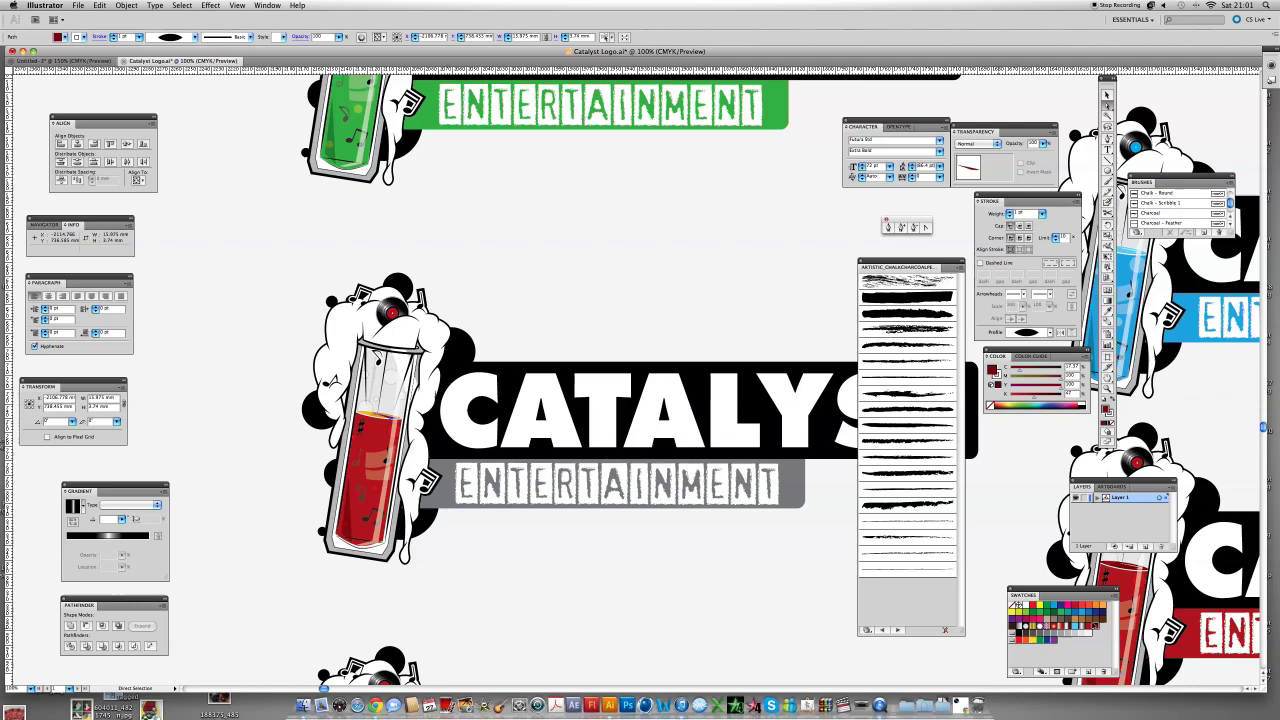
# Step: Deselect the path and zoom in on the logo colour variations
pyautogui.click(784, 578)
pyautogui.hotkey('ctrl', '=')
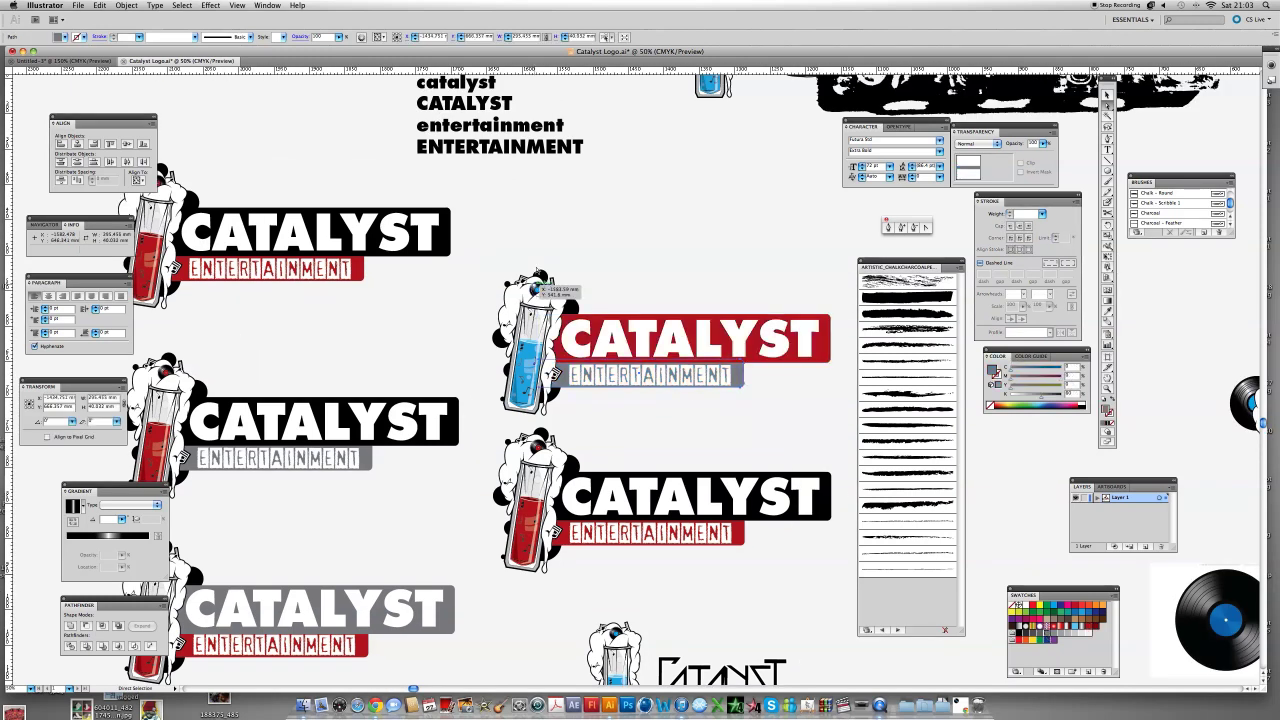
# Step: Scroll the canvas to review the red-liquid logo variant with the red CATALYST bar
pyautogui.scroll(-5, 748, 538)
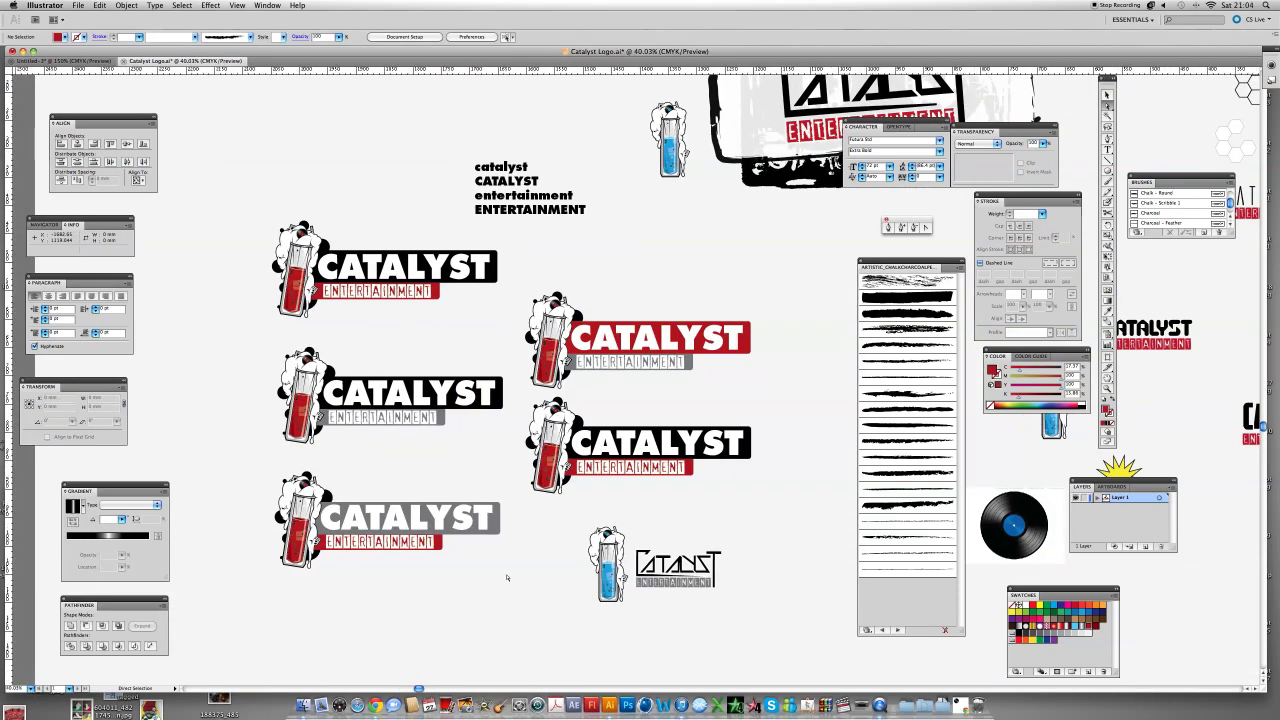
pyautogui.scroll(1, 506, 577)
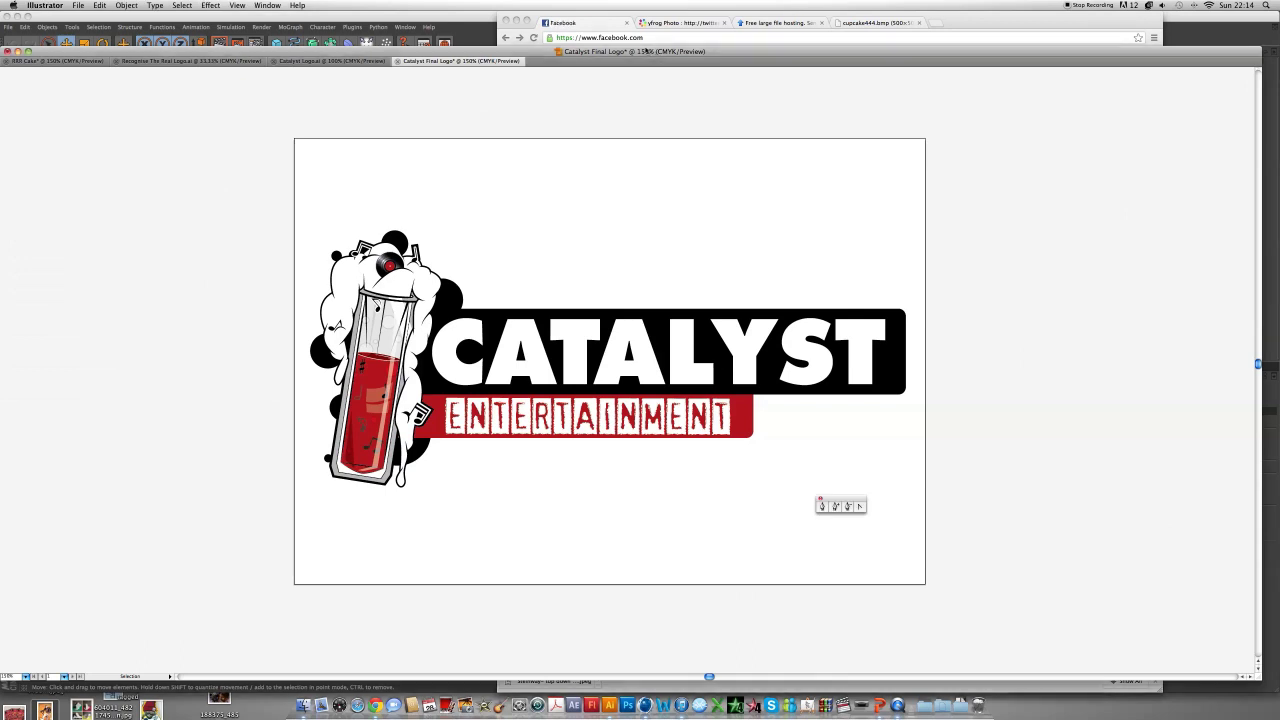
# Step: Save As Catalyst Final Logo.ai (Illustrator format) in the Catalyst Entertainment folder, accepting default options
pyautogui.click(78, 5)
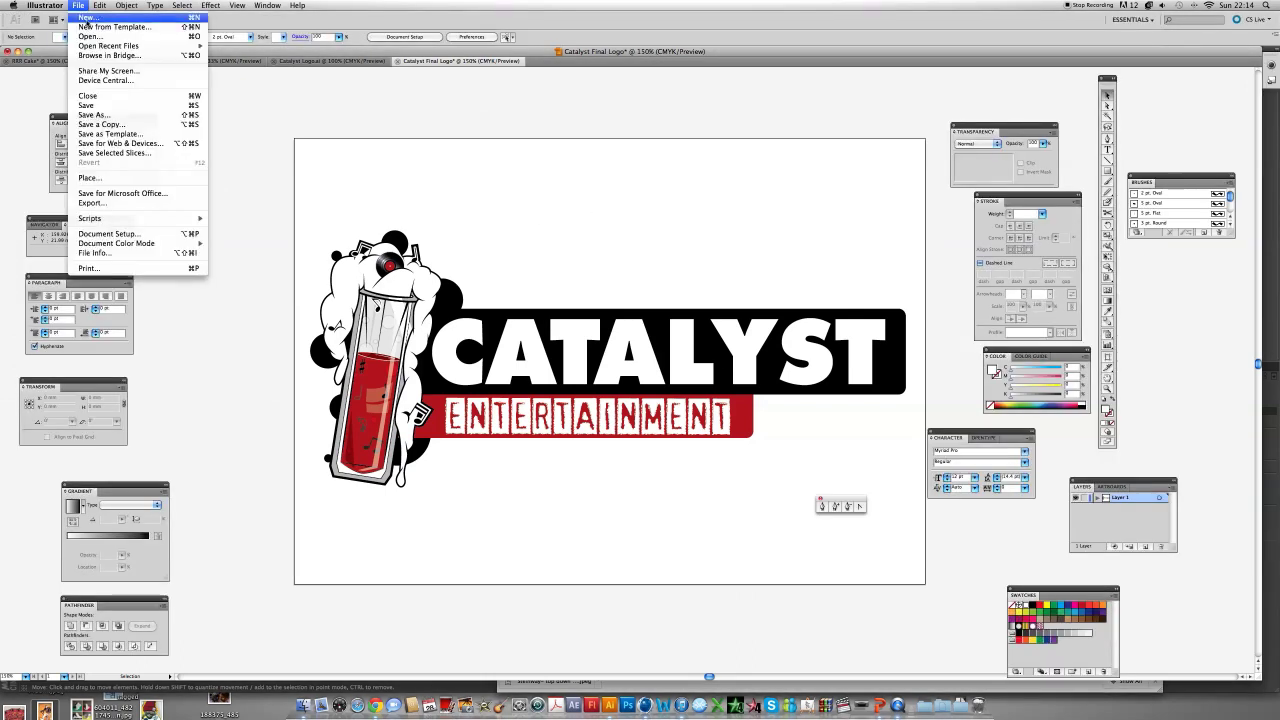
pyautogui.click(176, 113)
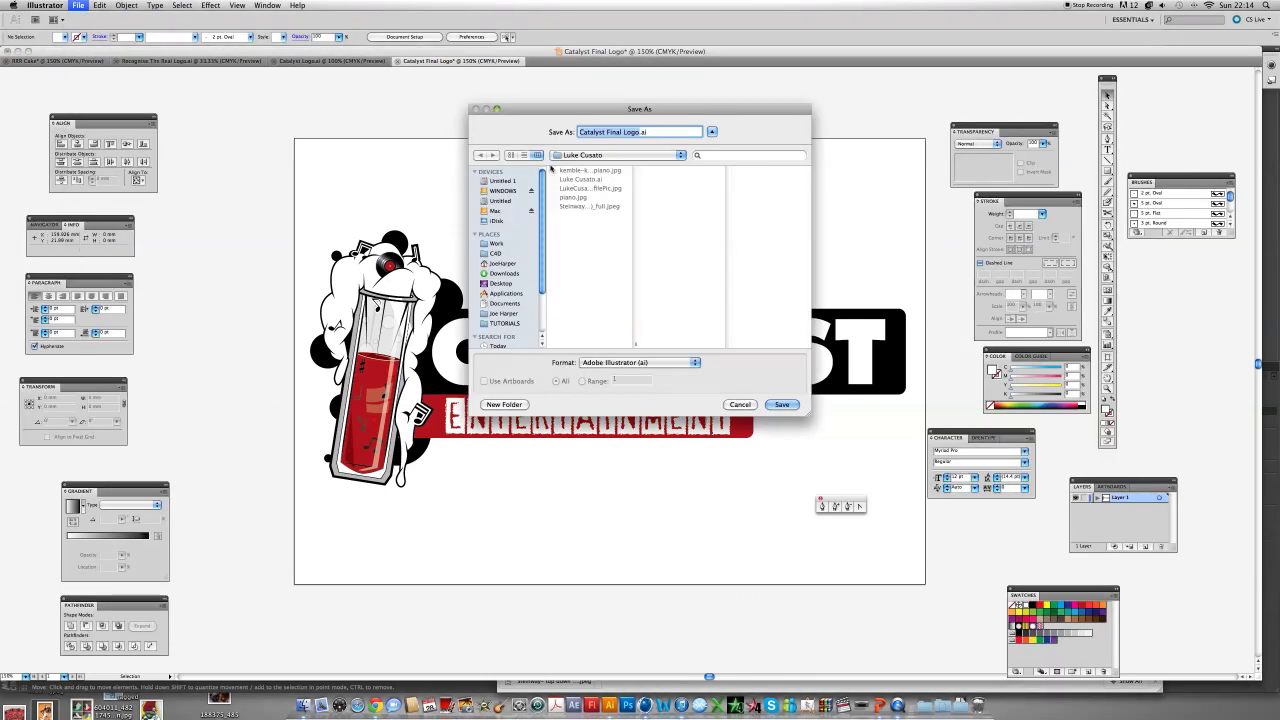
pyautogui.click(500, 212)
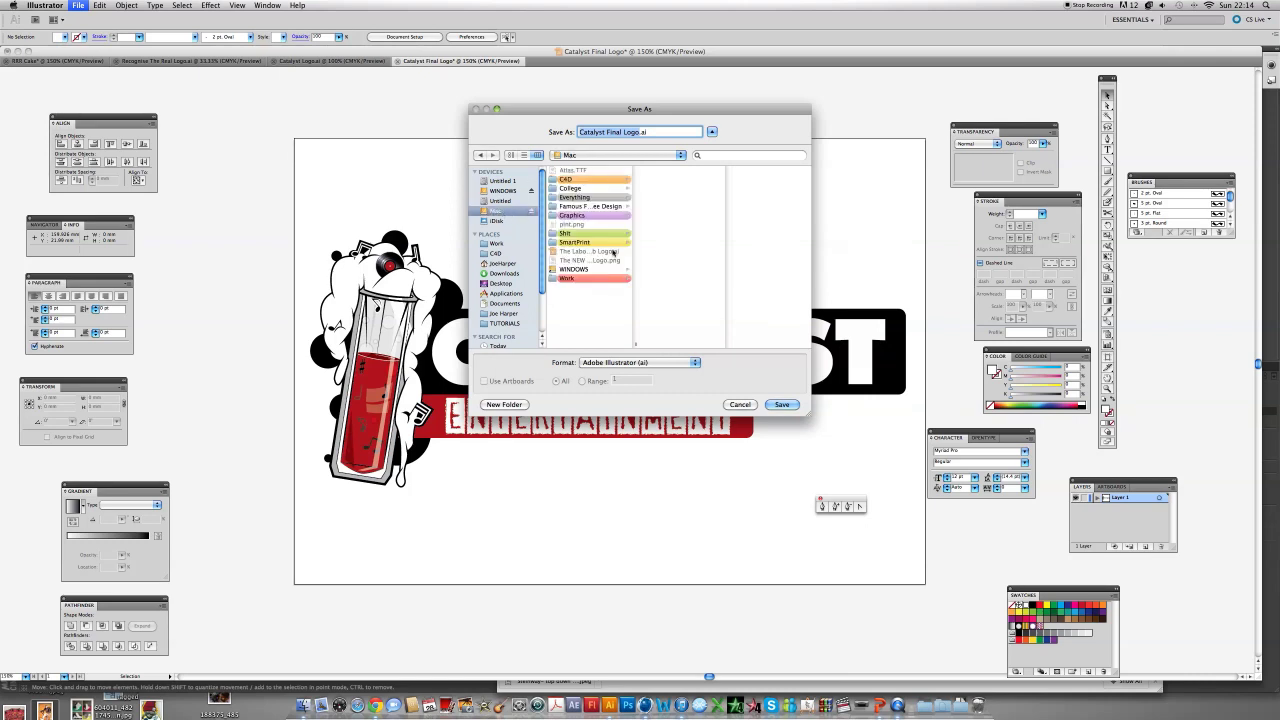
pyautogui.click(565, 179)
pyautogui.click(680, 335)
pyautogui.scroll(-5, 690, 300)
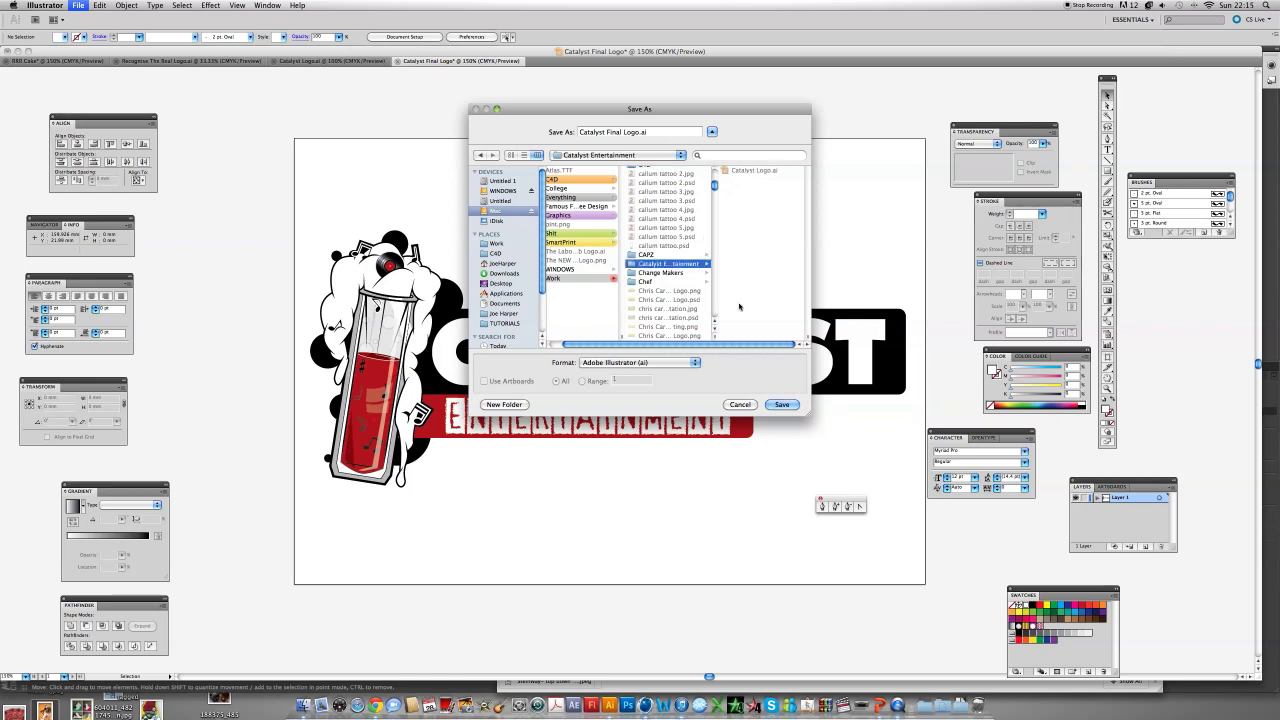
pyautogui.click(781, 404)
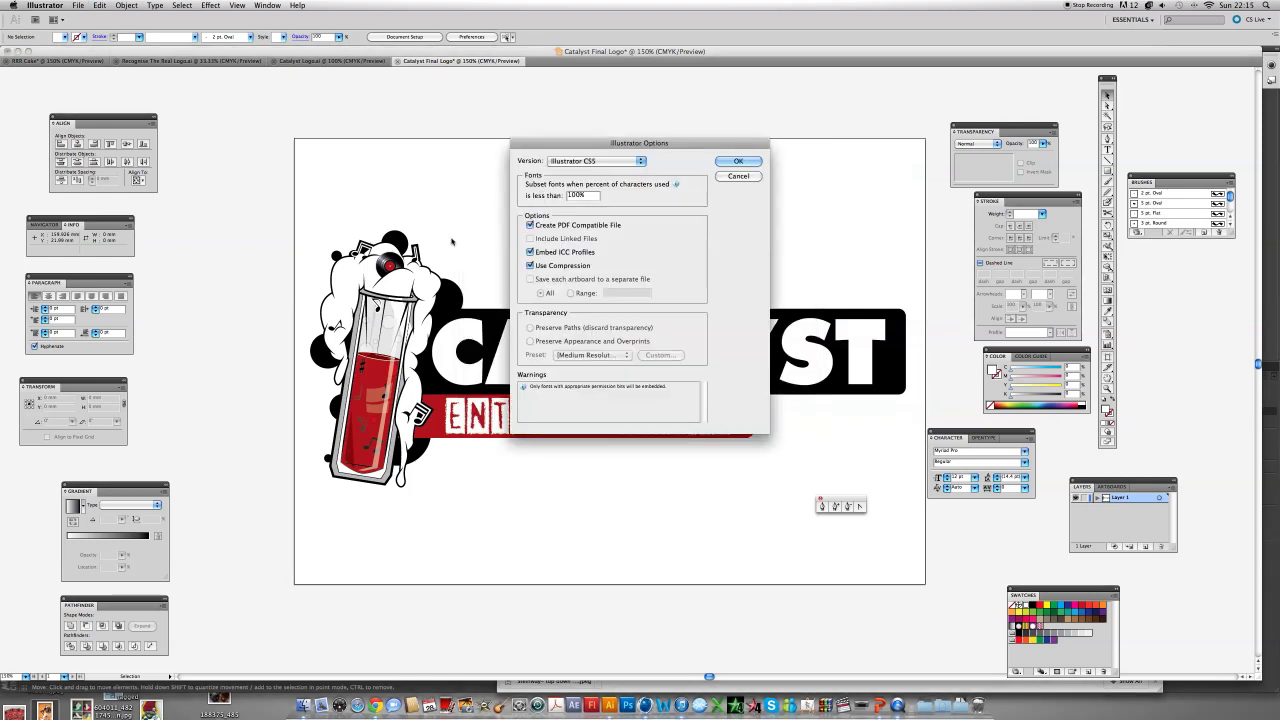
pyautogui.click(727, 163)
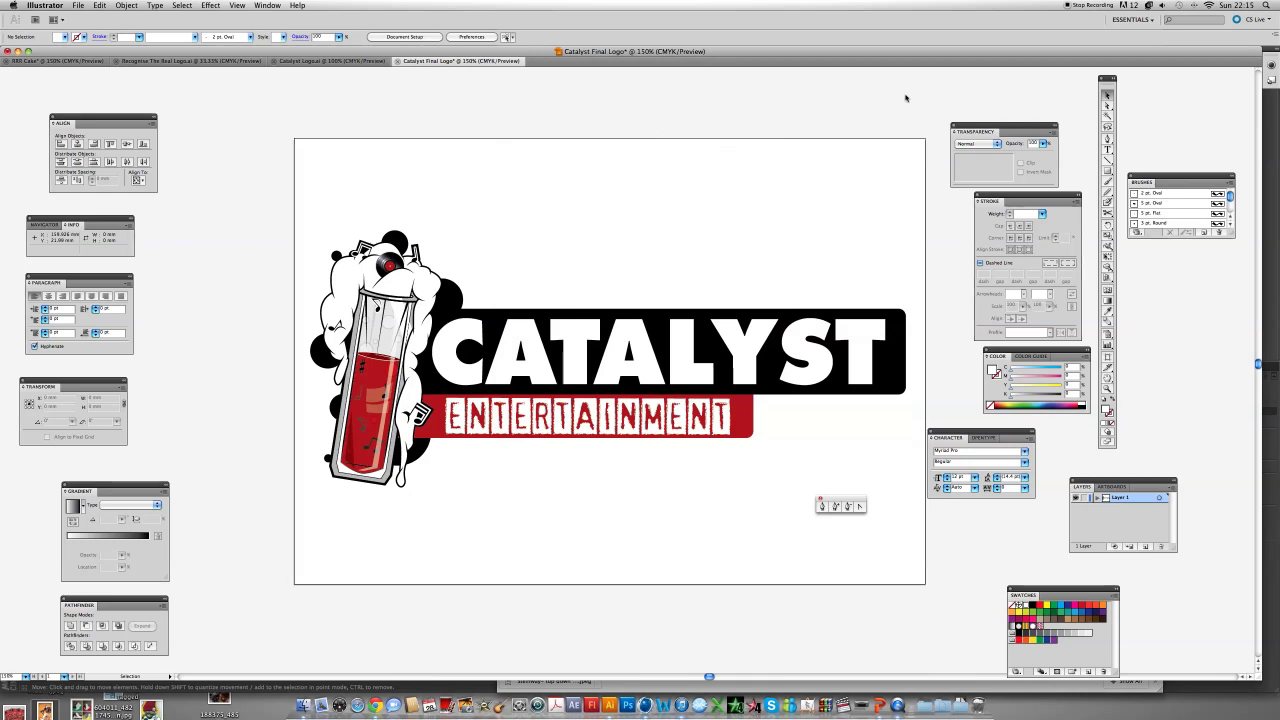